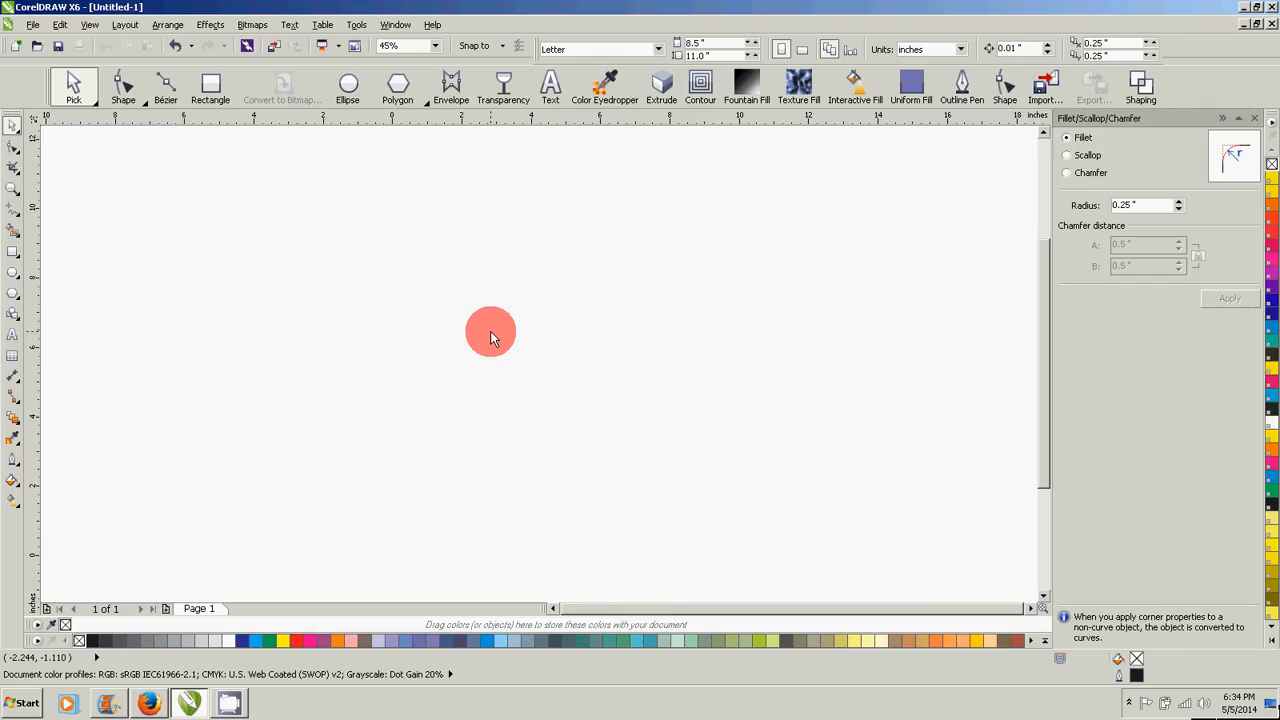
# - Draw a circle about 8.03 in wide and make a concentric copy of it scaled down to about 1.6 in
pyautogui.click(345, 88)
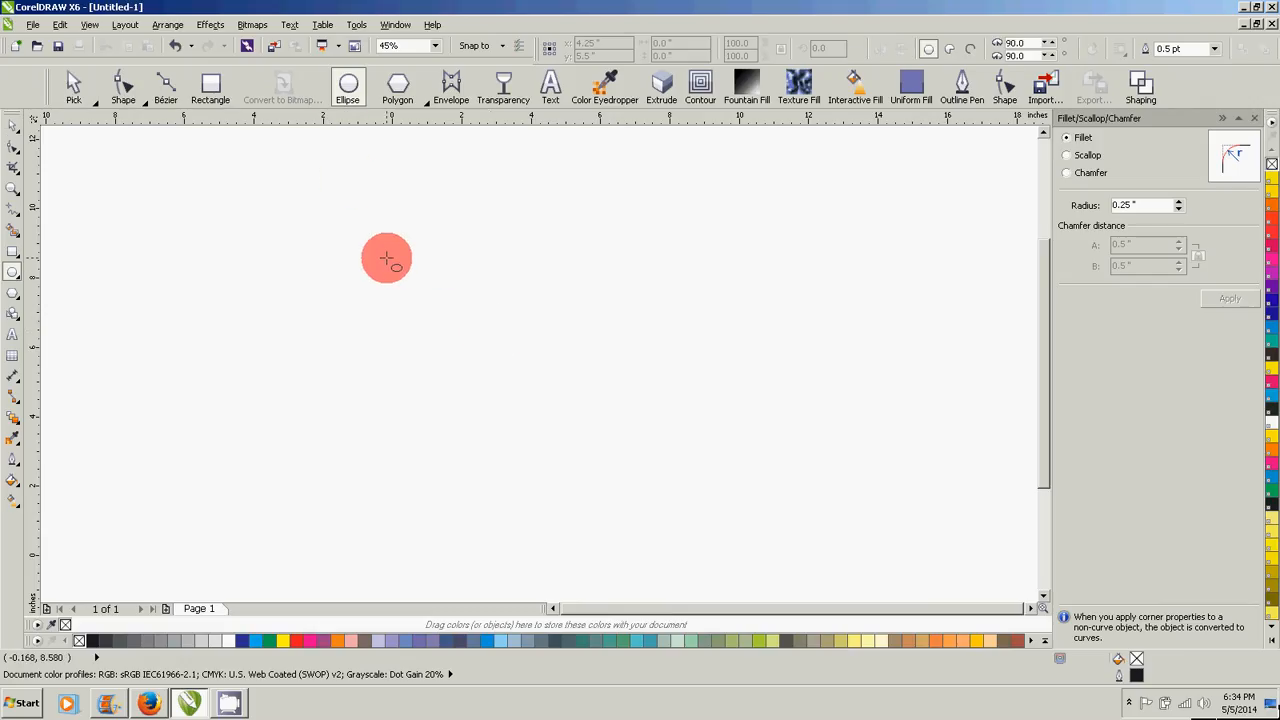
pyautogui.moveTo(333, 214); pyautogui.dragTo(585, 493)
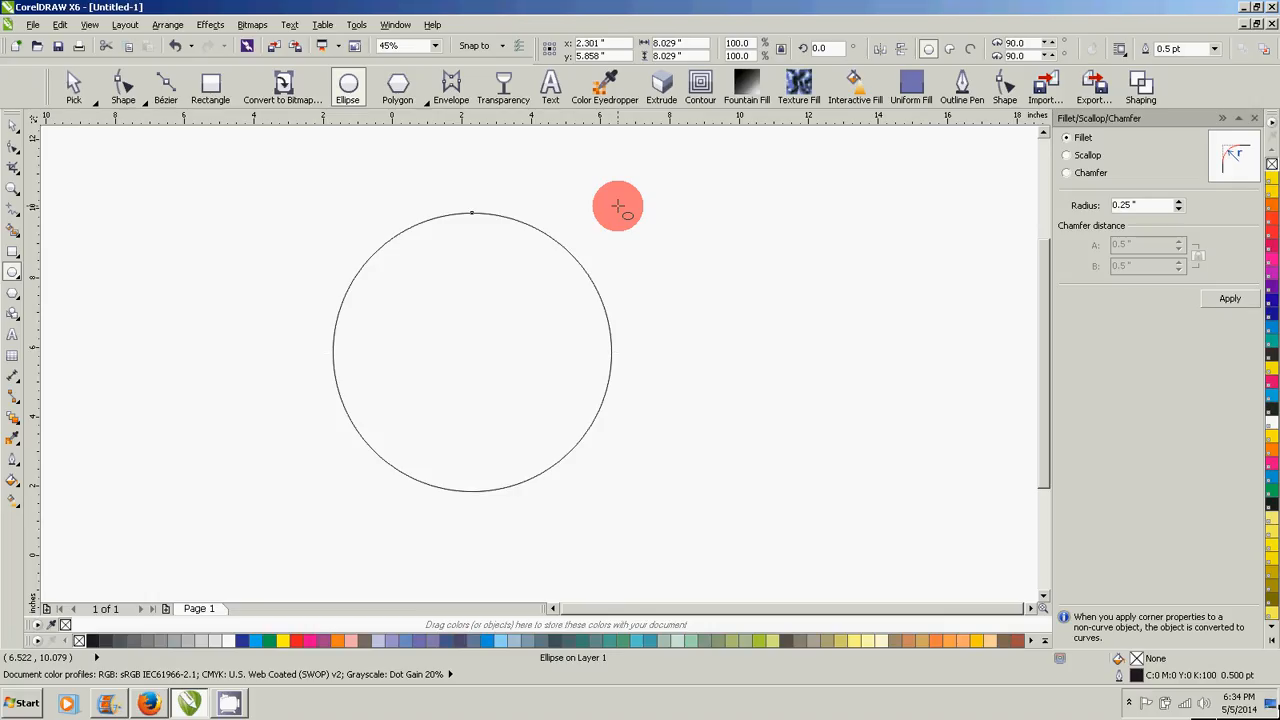
pyautogui.moveTo(617, 207); pyautogui.dragTo(516, 317)
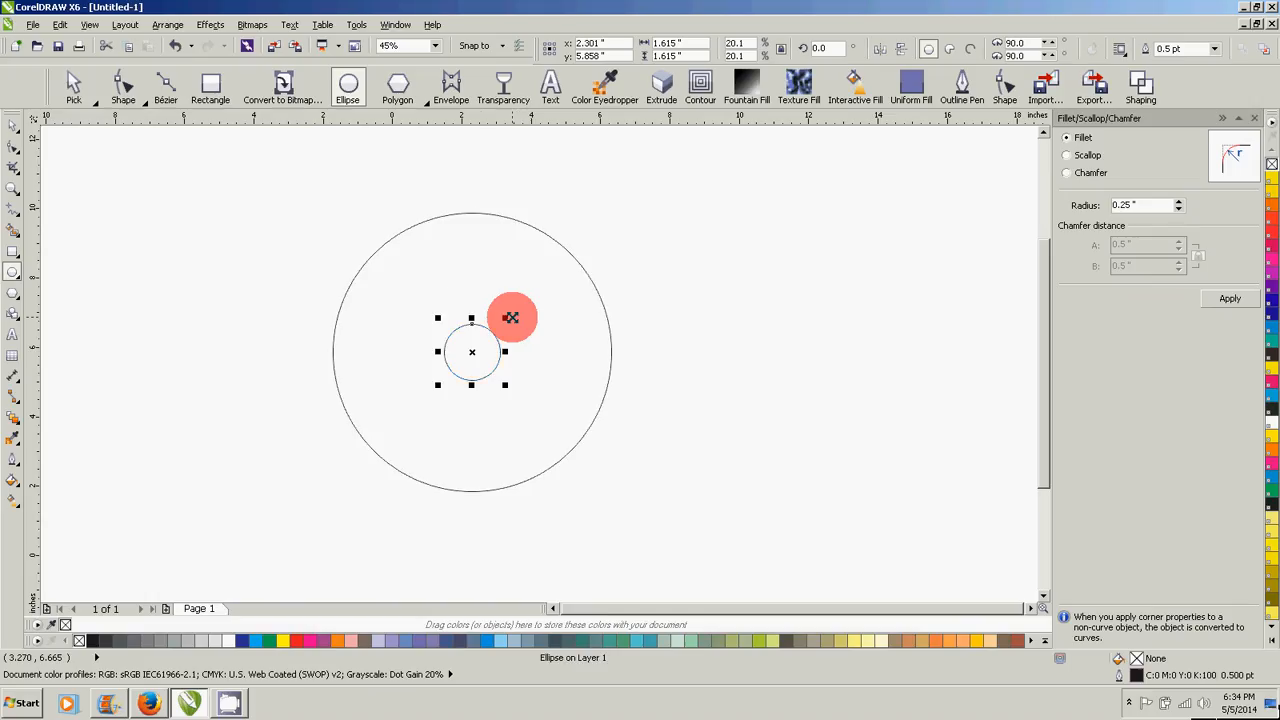
pyautogui.press('space')
pyautogui.click(274, 193)
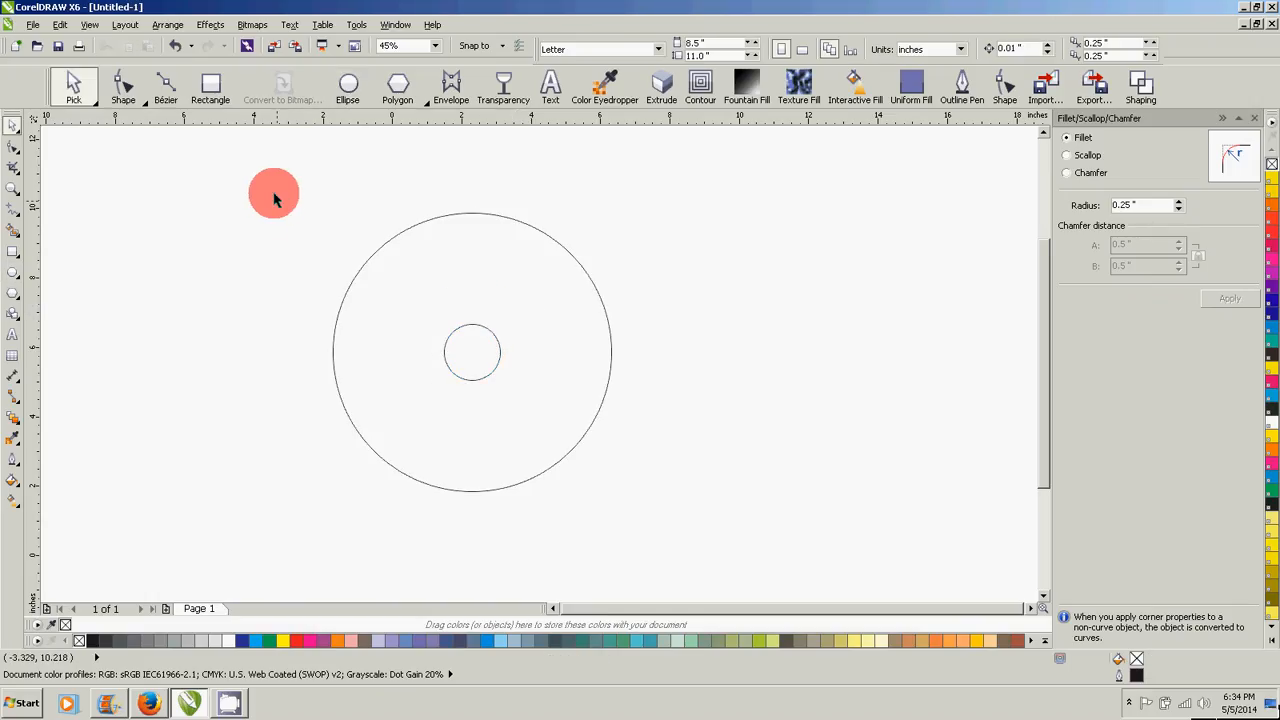
# - Cut the small circle out of the large one with Simplify and delete the loose inner circle
pyautogui.moveTo(285, 166); pyautogui.dragTo(693, 578)
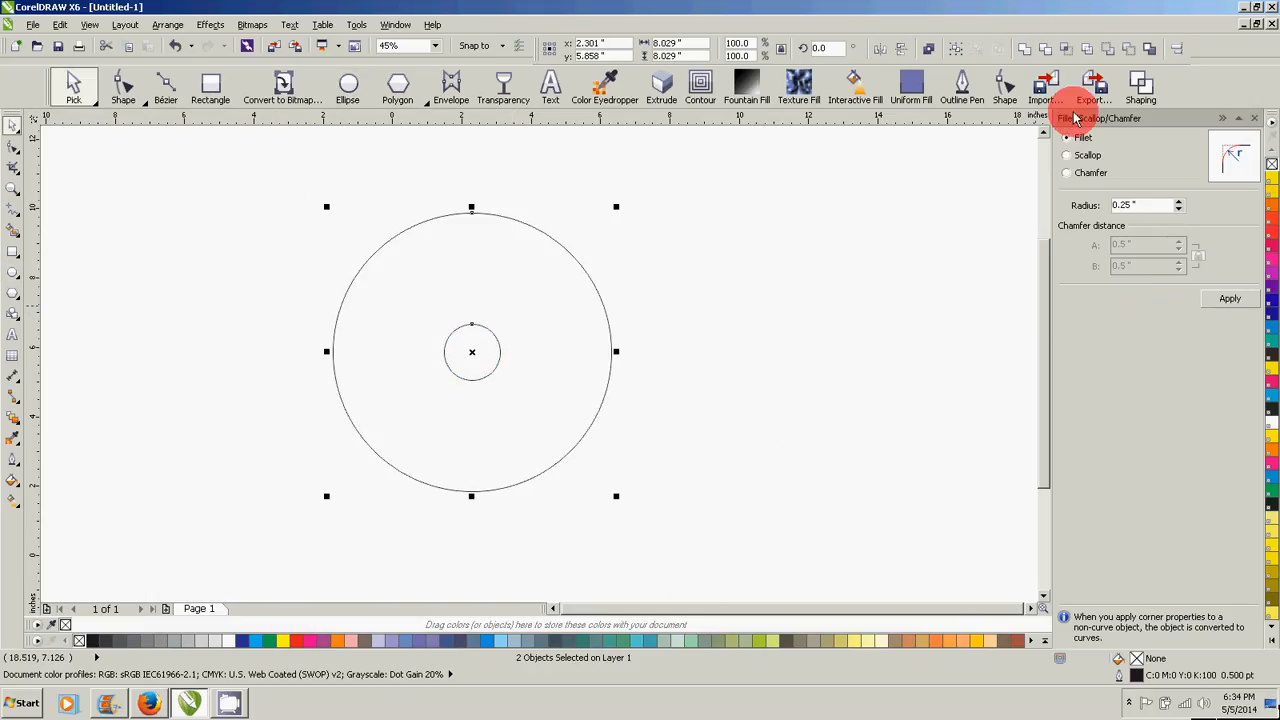
pyautogui.click(1086, 50)
pyautogui.click(874, 271)
pyautogui.click(474, 354)
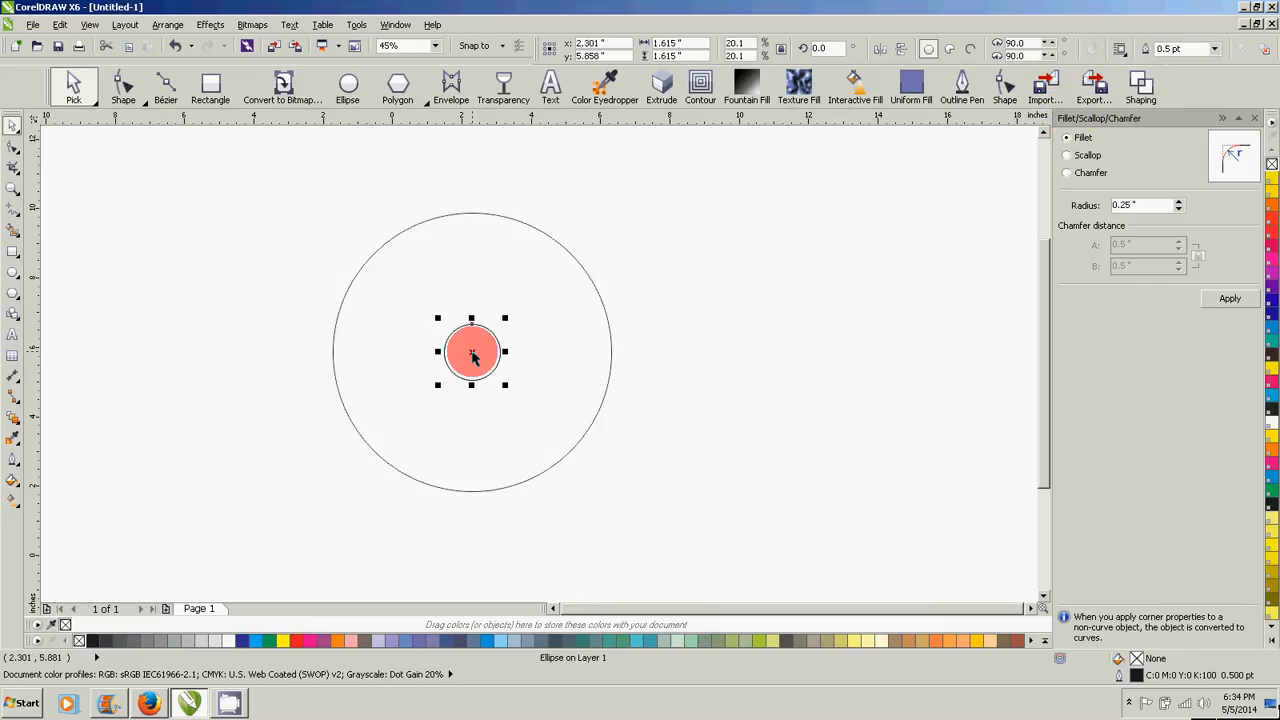
pyautogui.moveTo(474, 354)
pyautogui.mouseDown()
pyautogui.moveTo(623, 300)
pyautogui.moveTo(470, 365)
pyautogui.mouseUp()
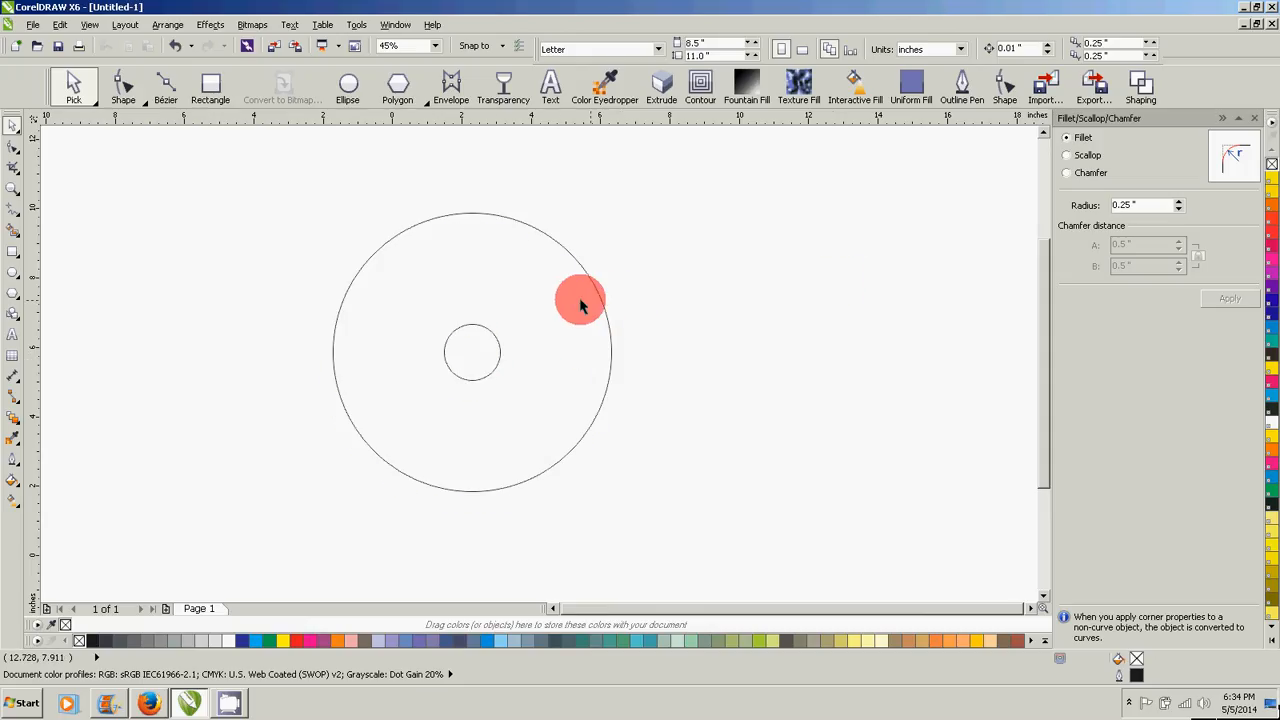
# - Move the ring slightly down and to the right on the page
pyautogui.moveTo(578, 297); pyautogui.dragTo(603, 342)
pyautogui.click(223, 320)
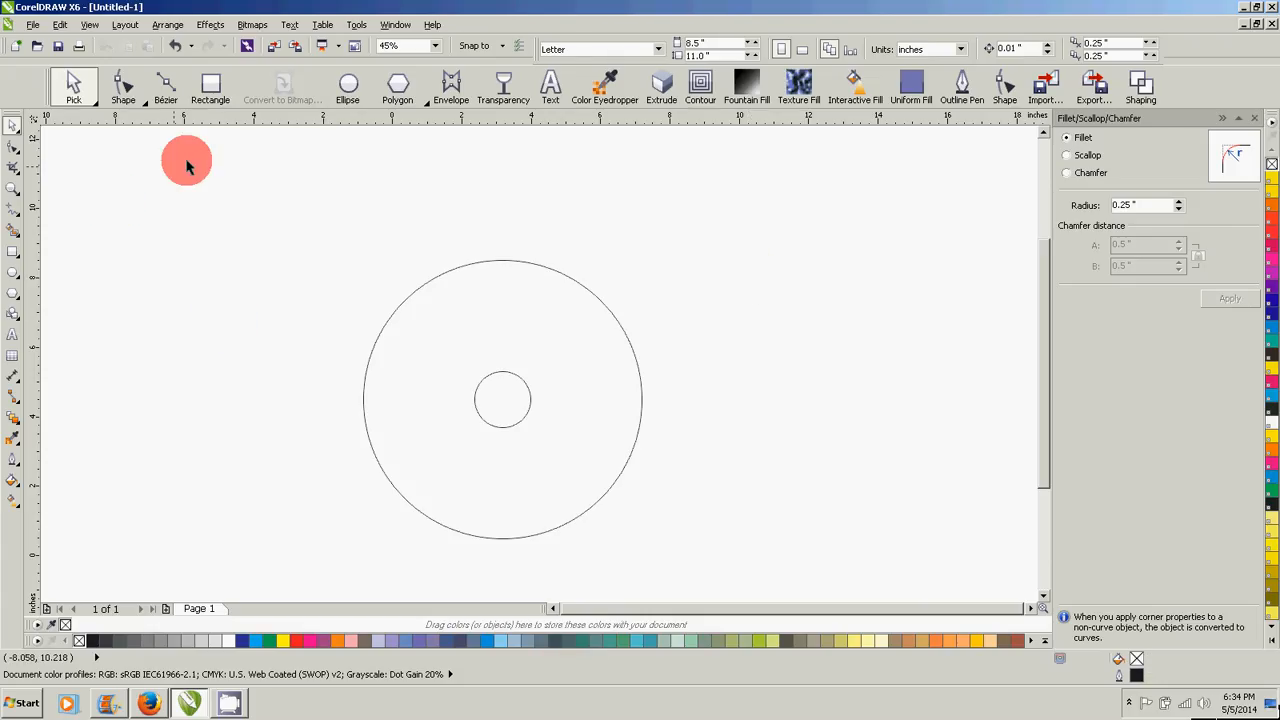
# - Draw a small square about 1.1 in wide just above the ring
pyautogui.click(211, 84)
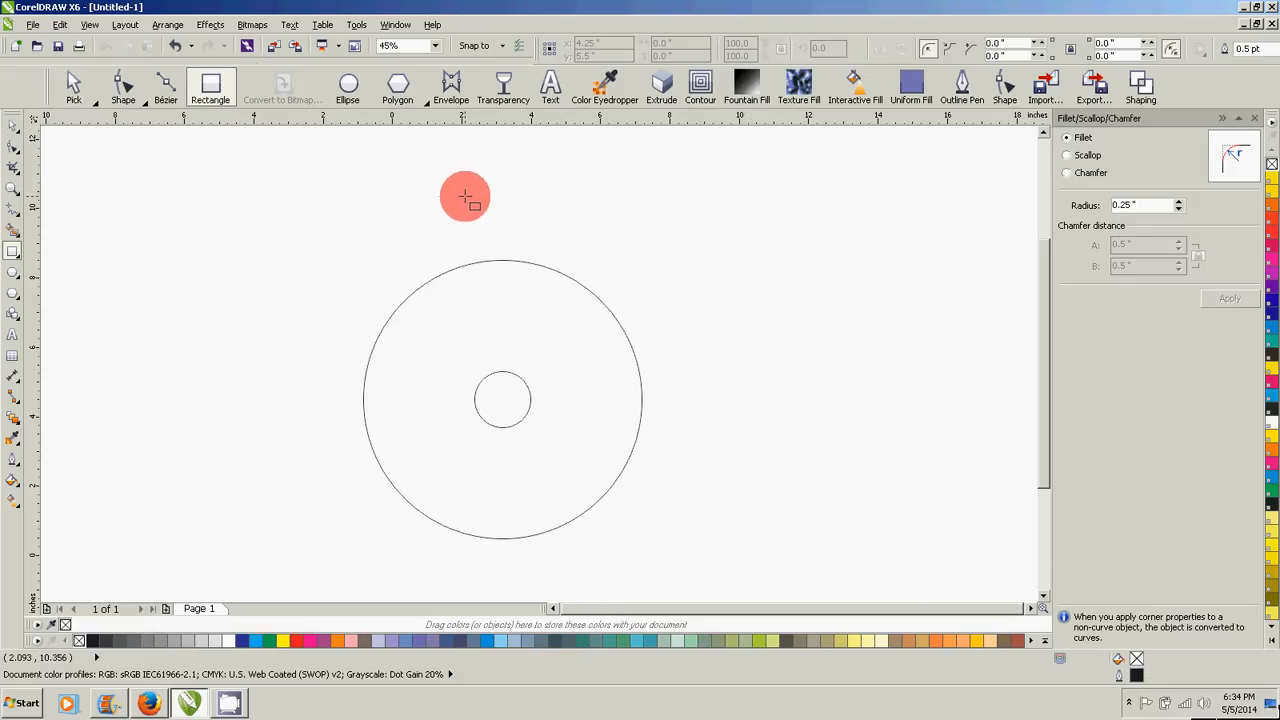
pyautogui.moveTo(465, 197); pyautogui.dragTo(499, 233)
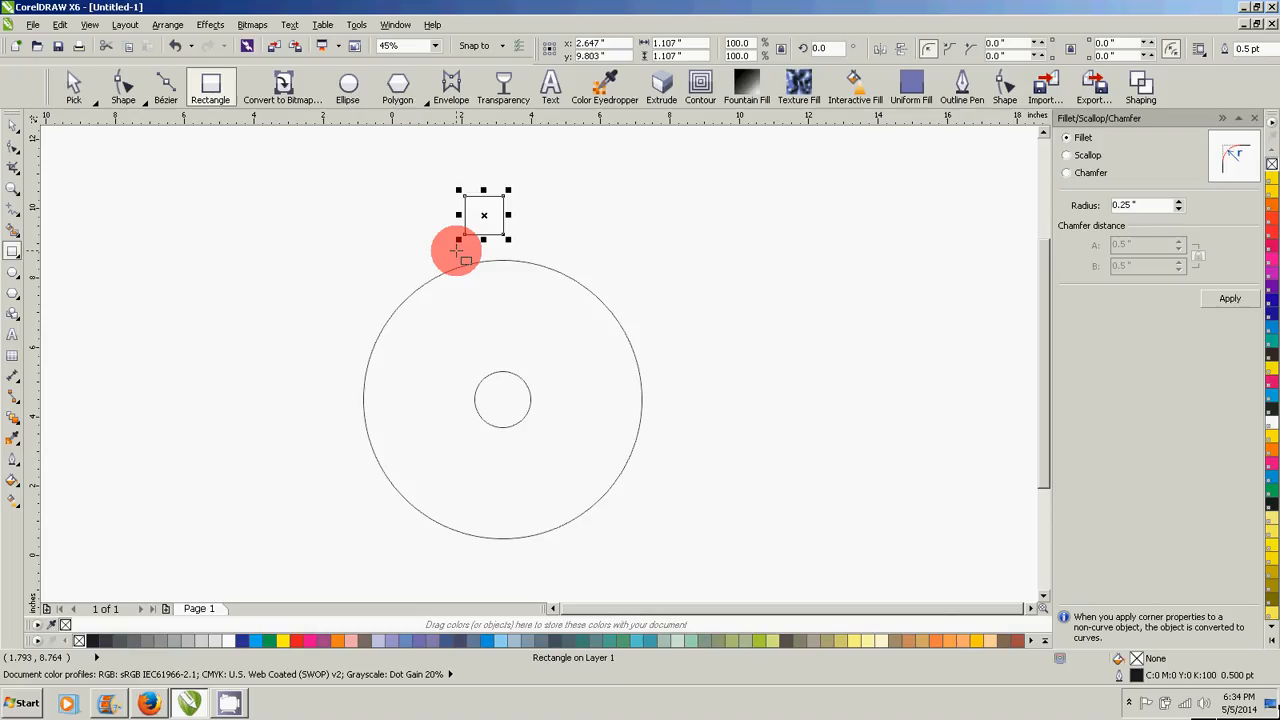
pyautogui.moveTo(504, 196); pyautogui.dragTo(468, 222)
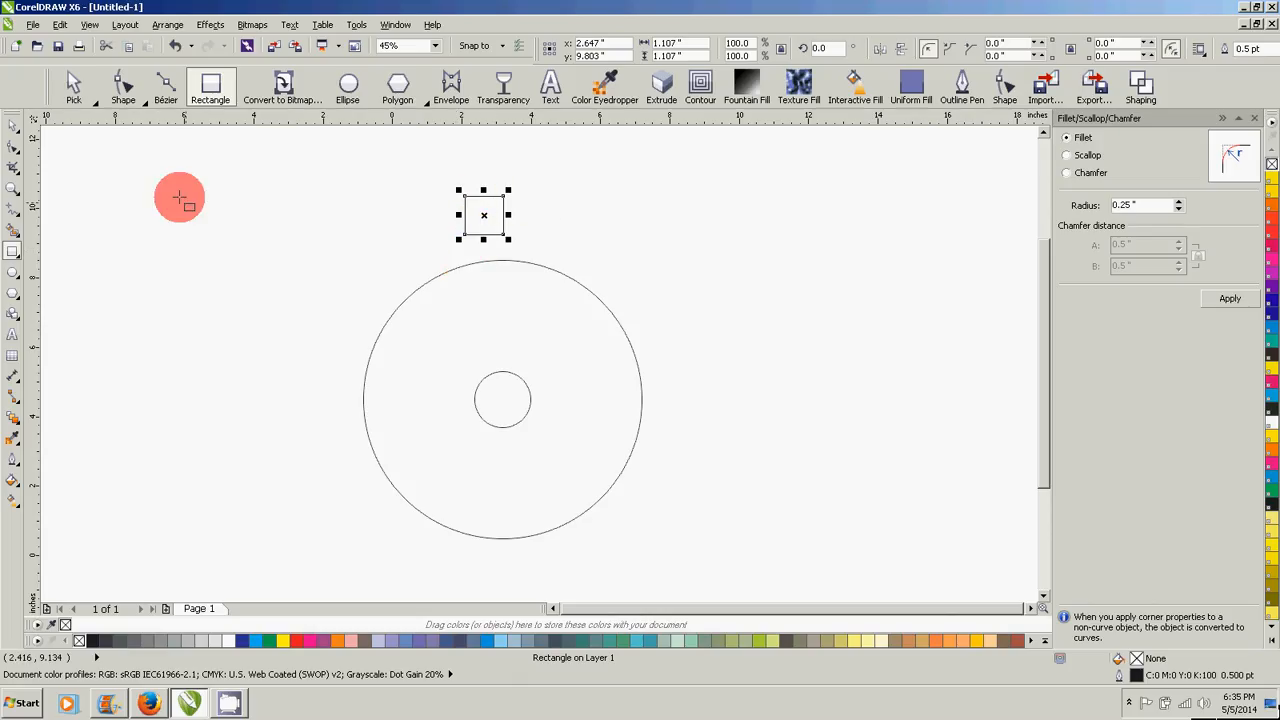
# - Round all four corners of the small square to a radius of about 0.35 in with the Shape tool
pyautogui.click(17, 153)
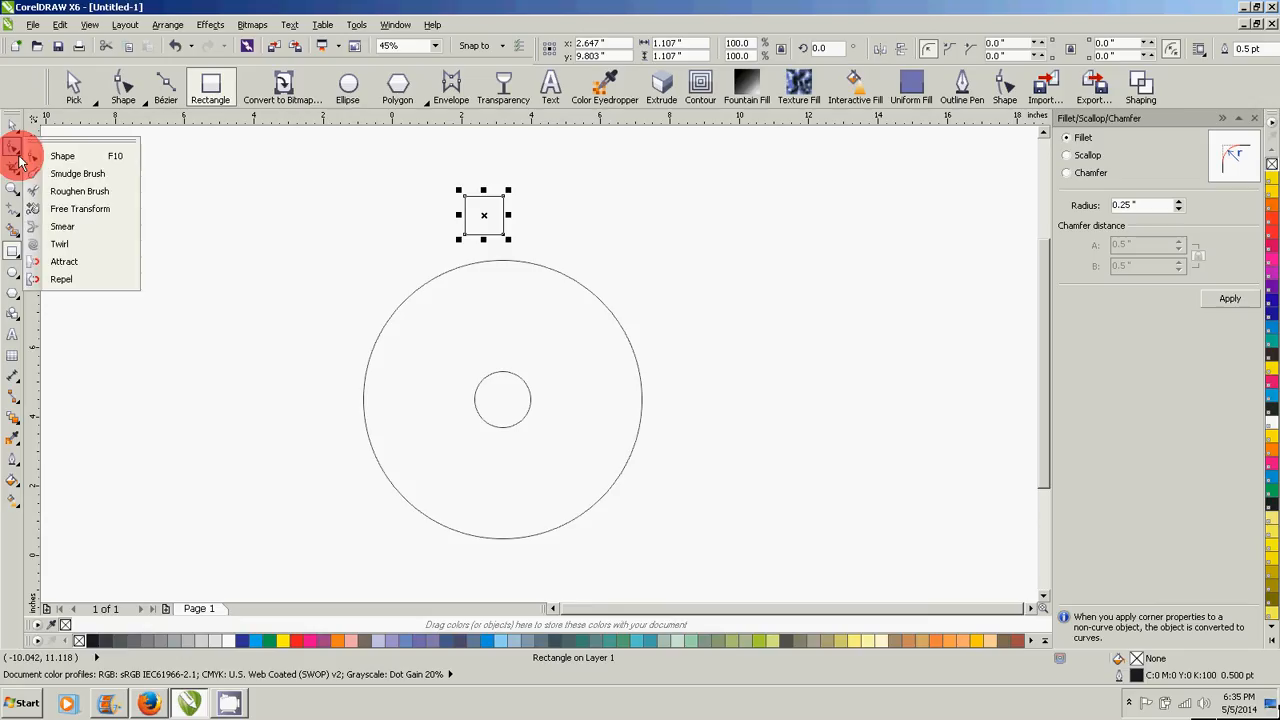
pyautogui.click(15, 150)
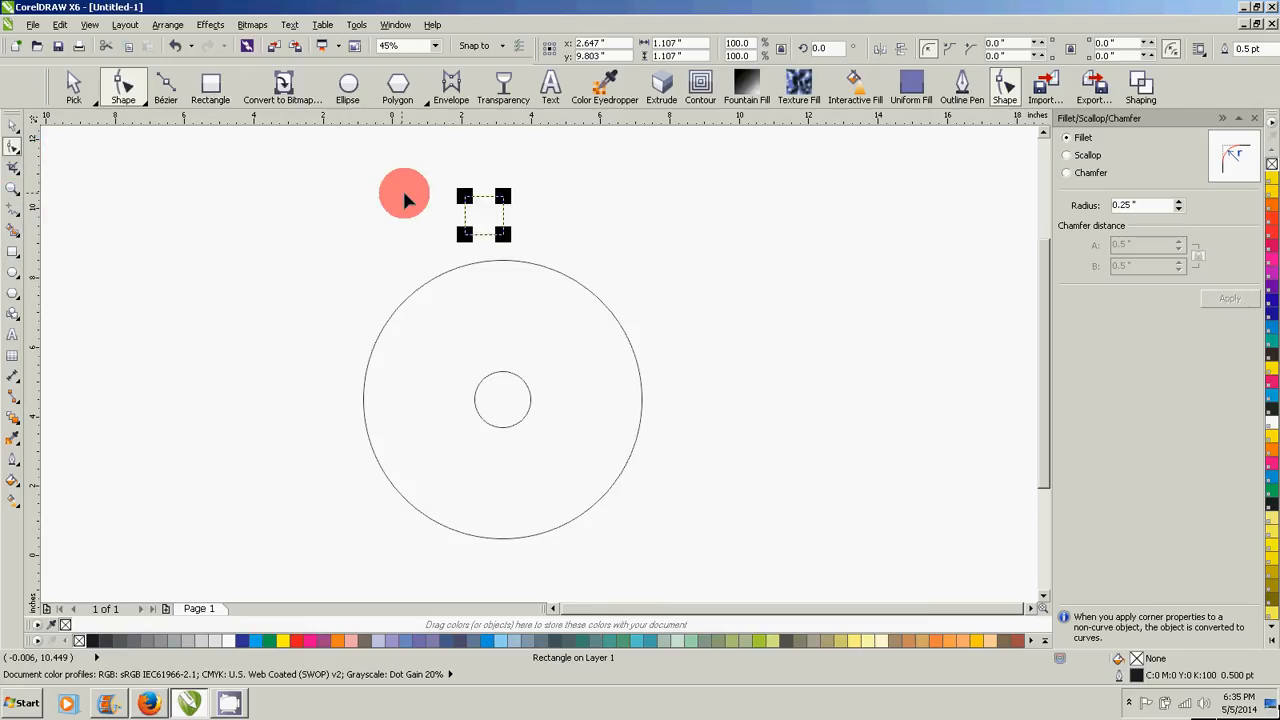
pyautogui.moveTo(468, 195); pyautogui.dragTo(479, 197)
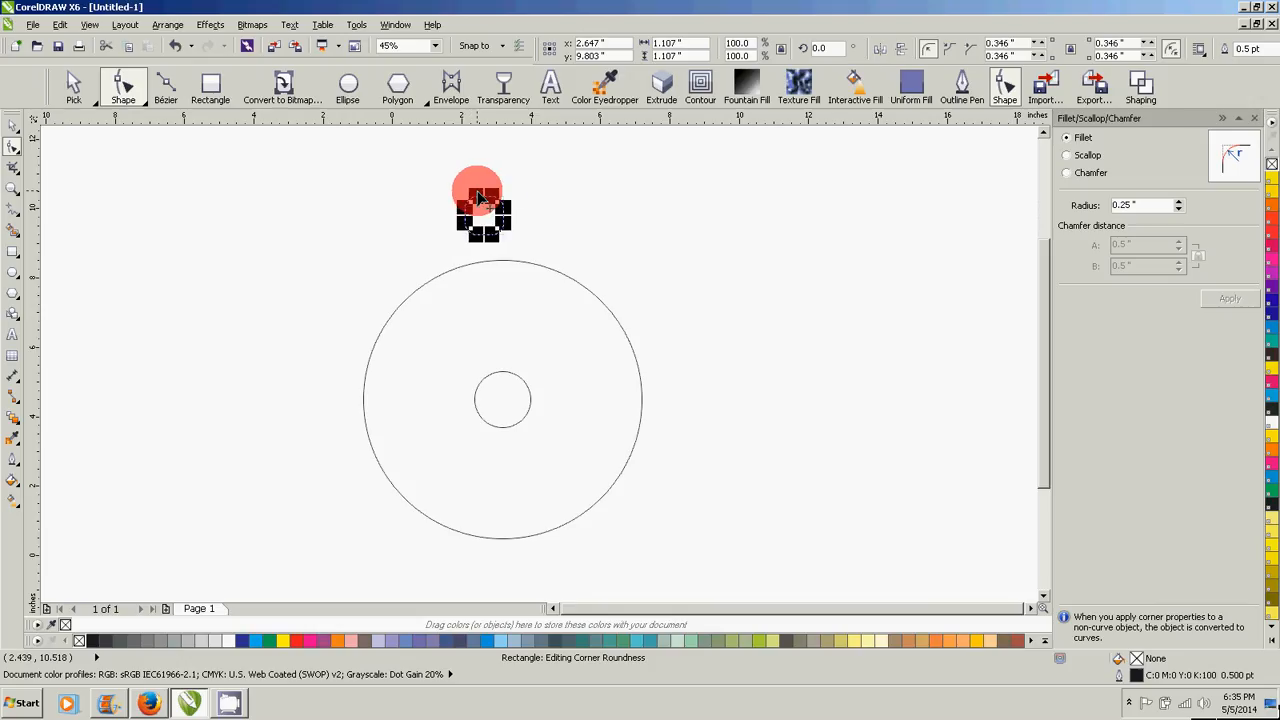
pyautogui.click(14, 124)
pyautogui.click(206, 184)
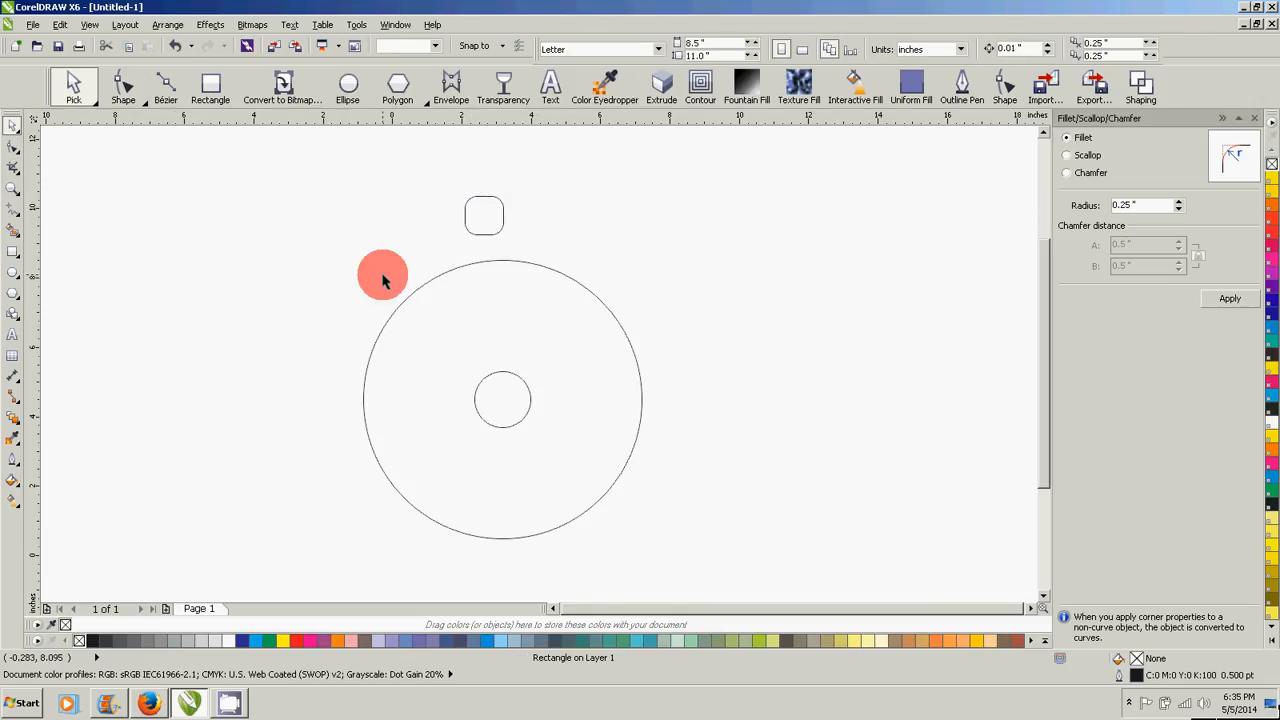
# - Move the rounded square by its centre so that it snaps onto the centre of the ring
pyautogui.moveTo(487, 226); pyautogui.dragTo(523, 229)
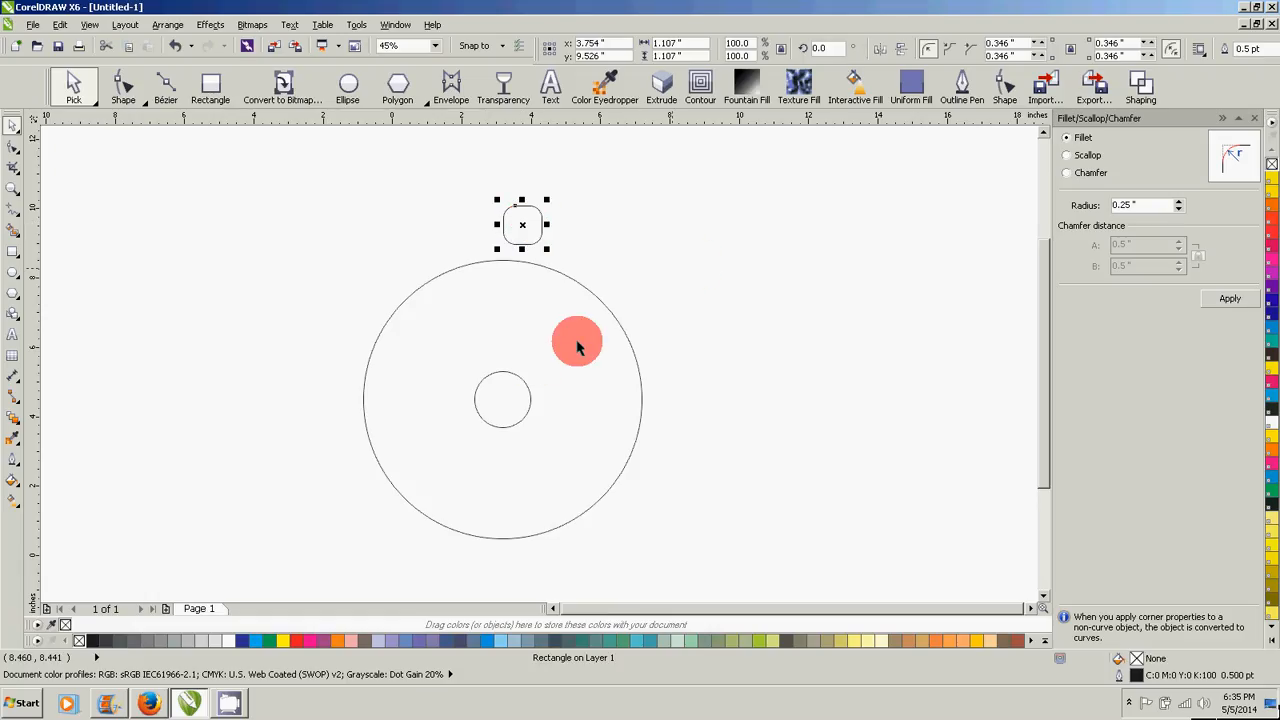
pyautogui.click(688, 272)
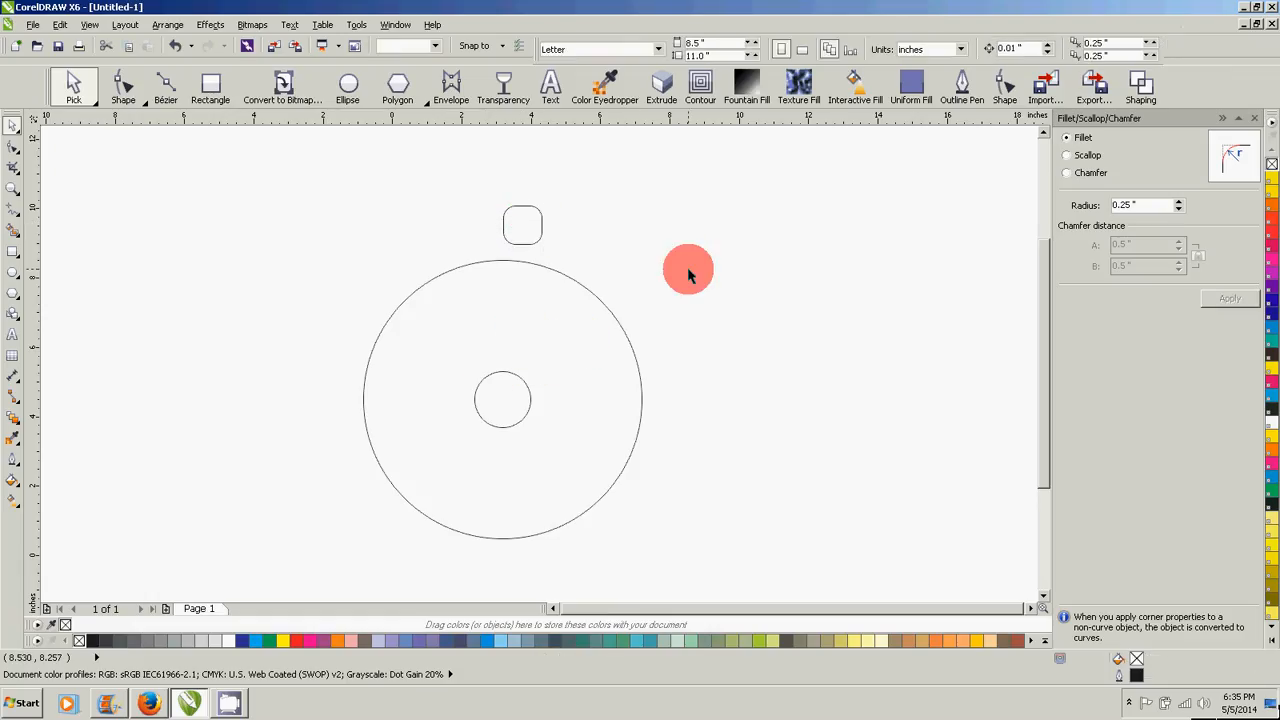
pyautogui.click(520, 224)
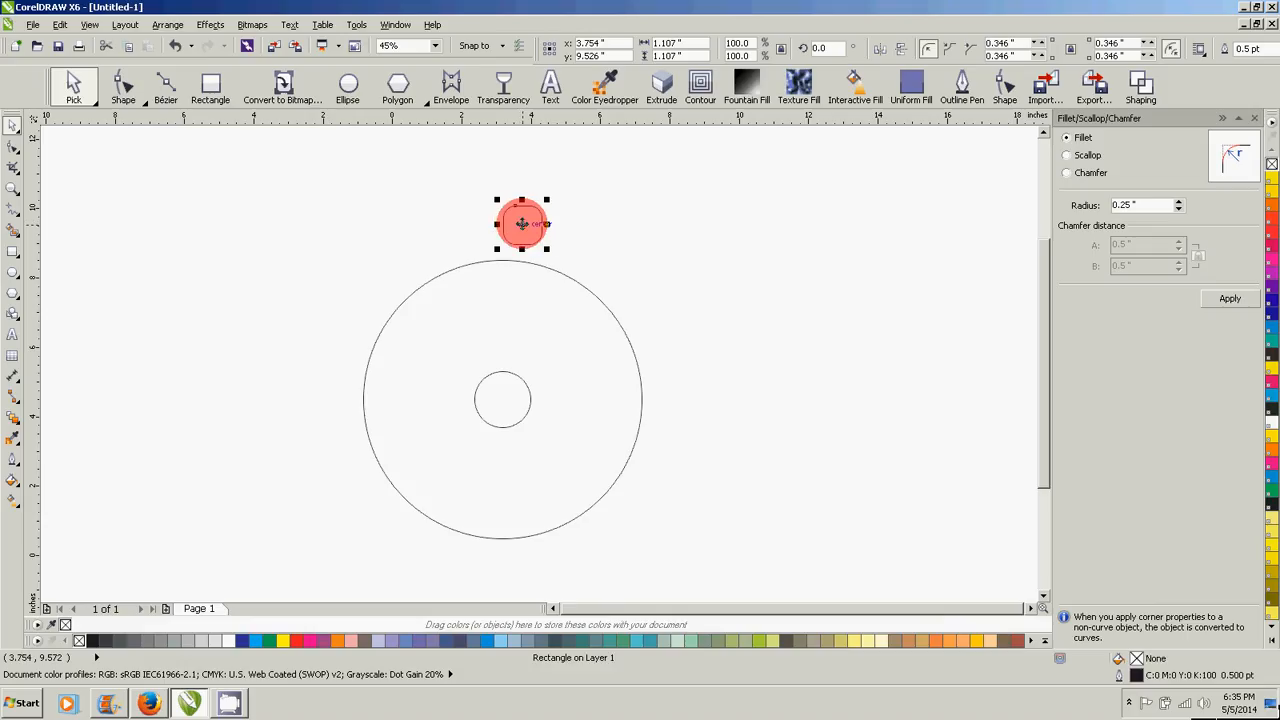
pyautogui.click(583, 220)
pyautogui.click(526, 236)
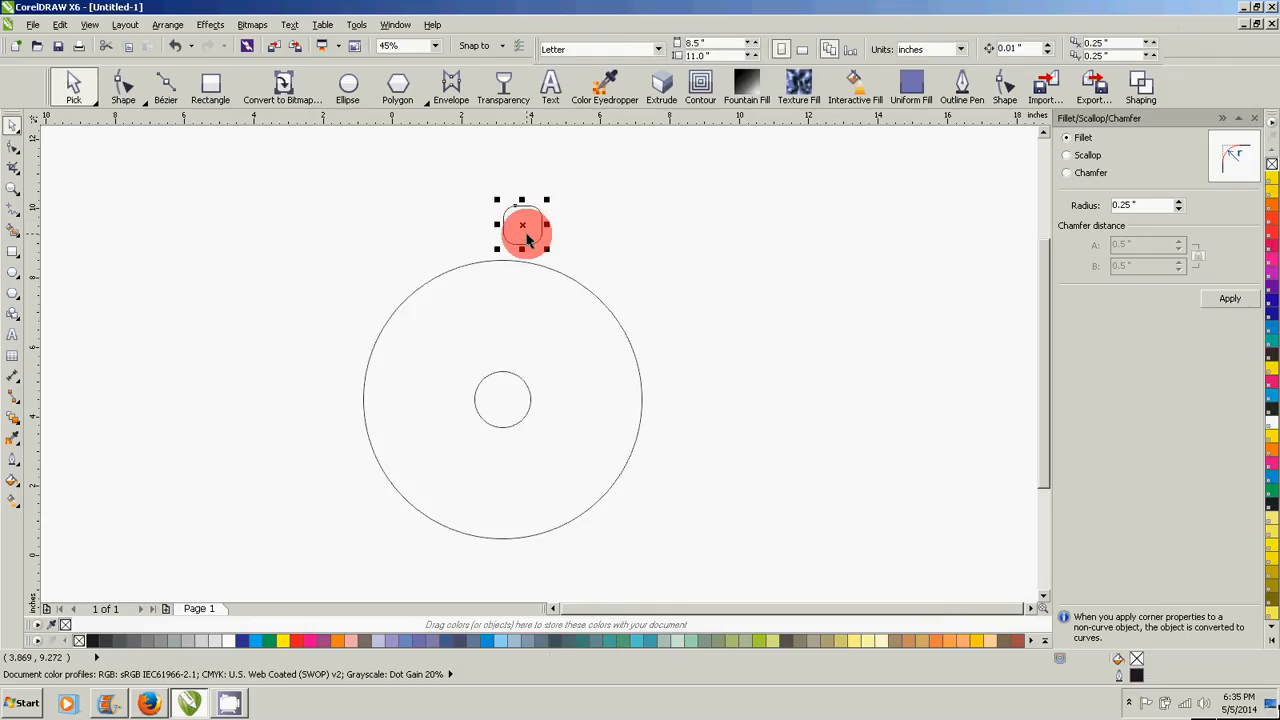
pyautogui.click(530, 228)
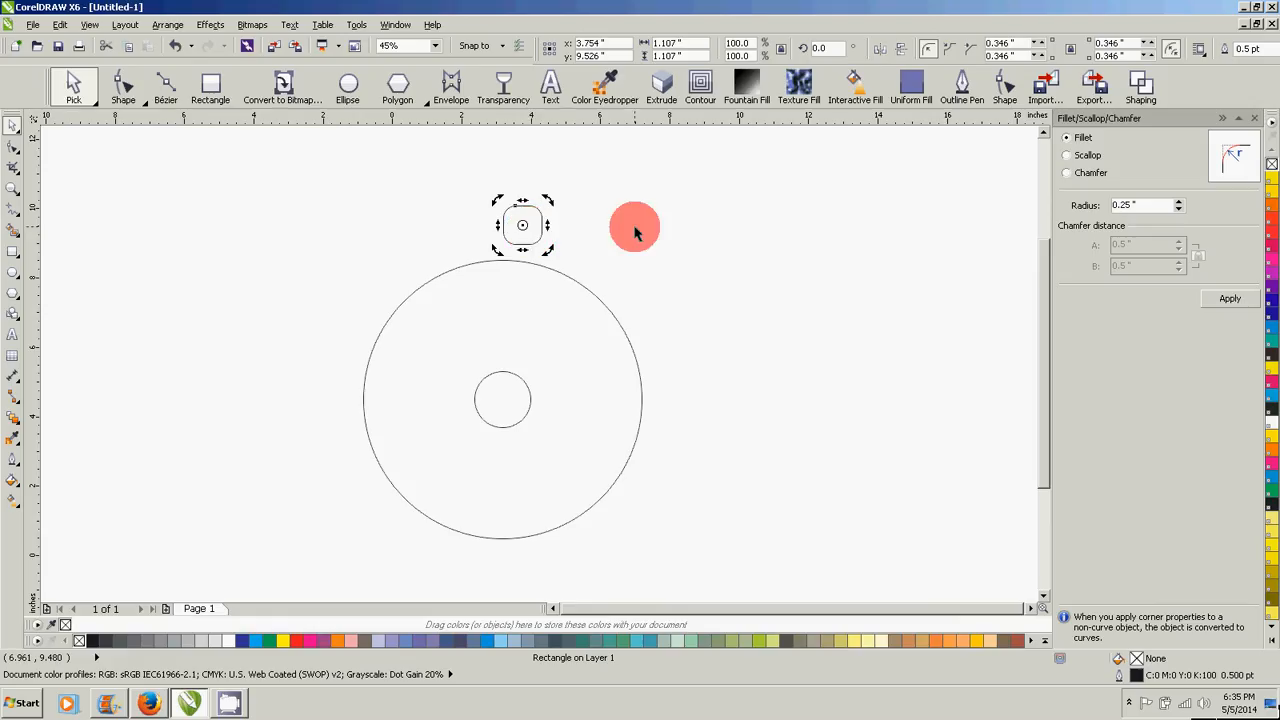
pyautogui.click(634, 232)
pyautogui.click(529, 216)
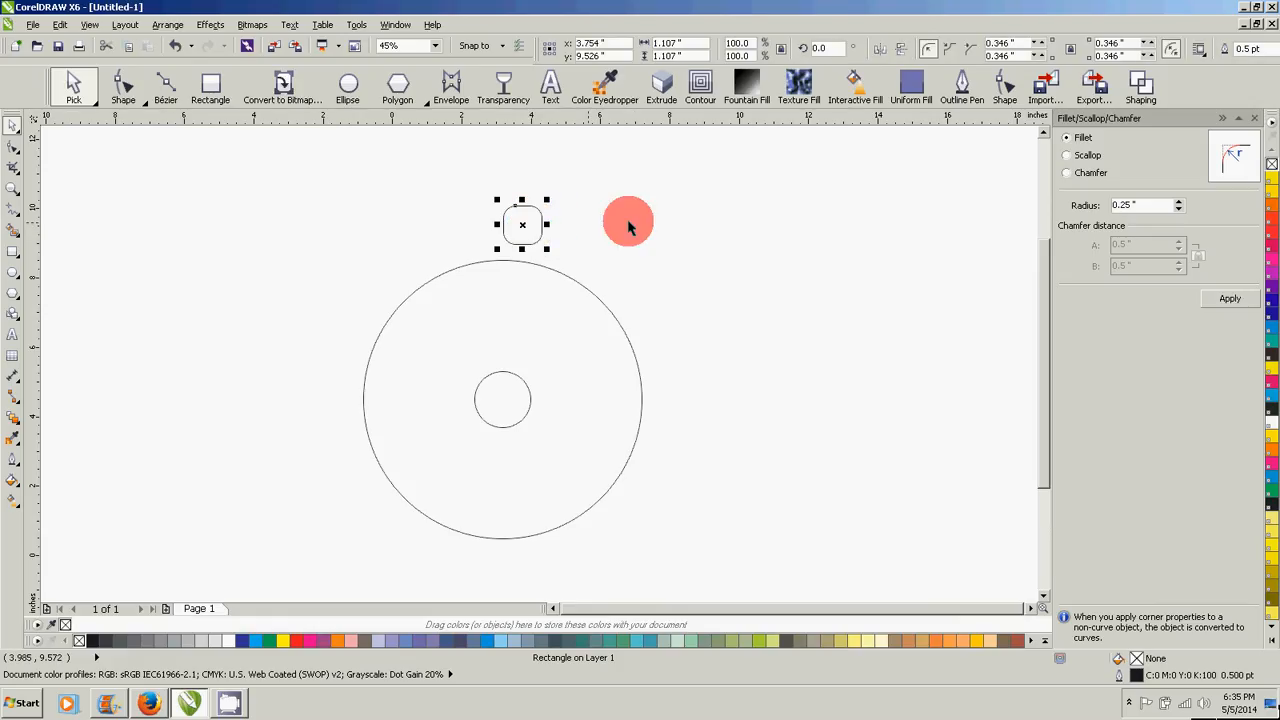
pyautogui.click(523, 224)
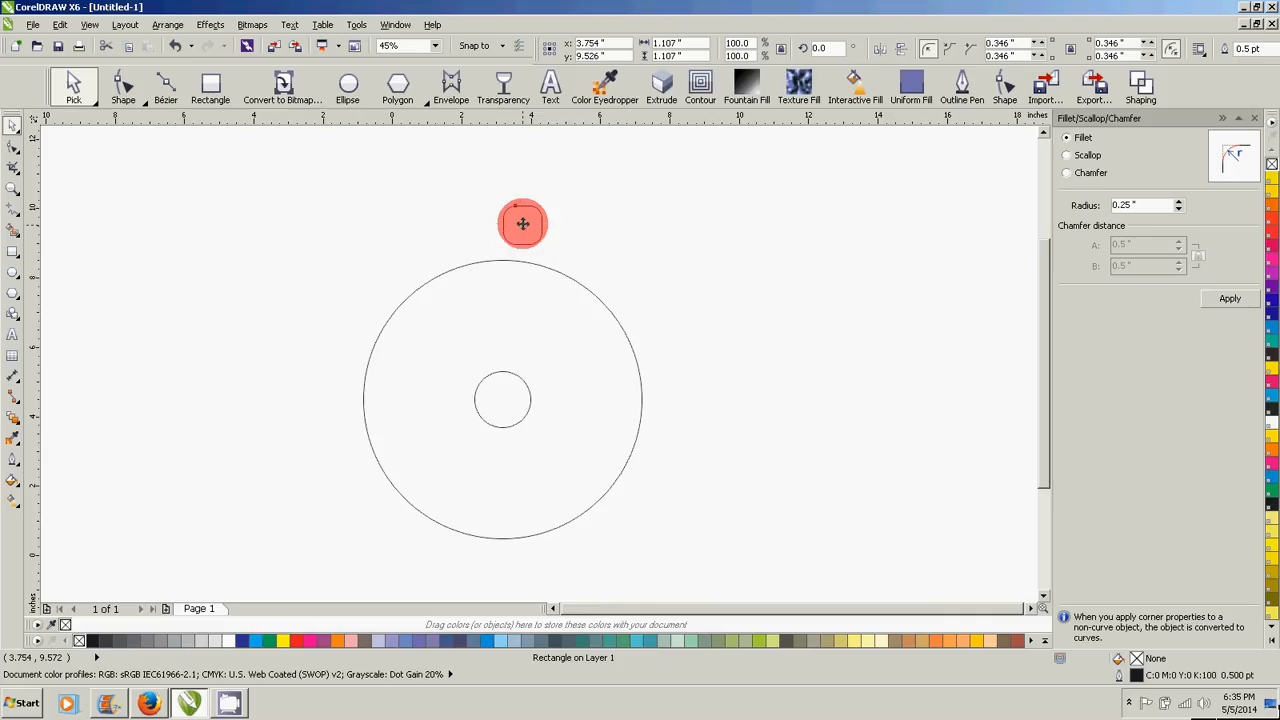
pyautogui.moveTo(523, 224); pyautogui.dragTo(503, 400)
pyautogui.click(717, 291)
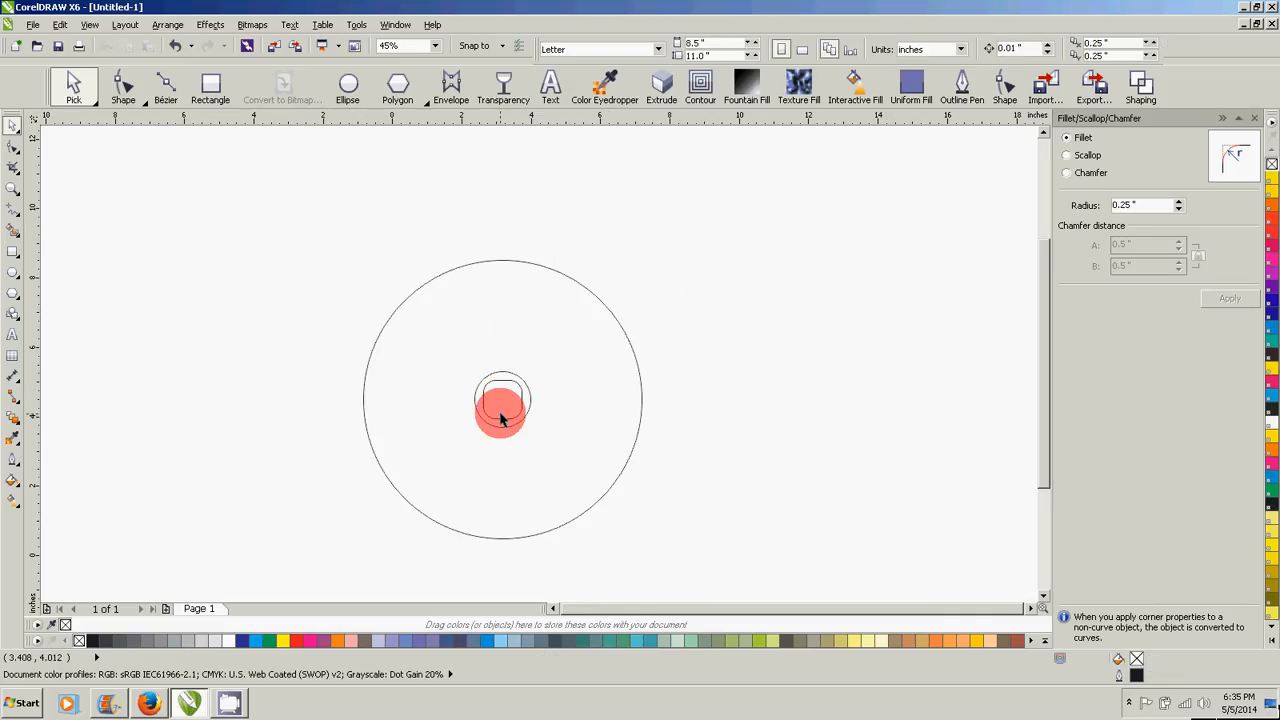
# - Move the rounded square straight up and nudge it to slightly overlap the ring's top edge, at about y 8.89 in
pyautogui.click(506, 400)
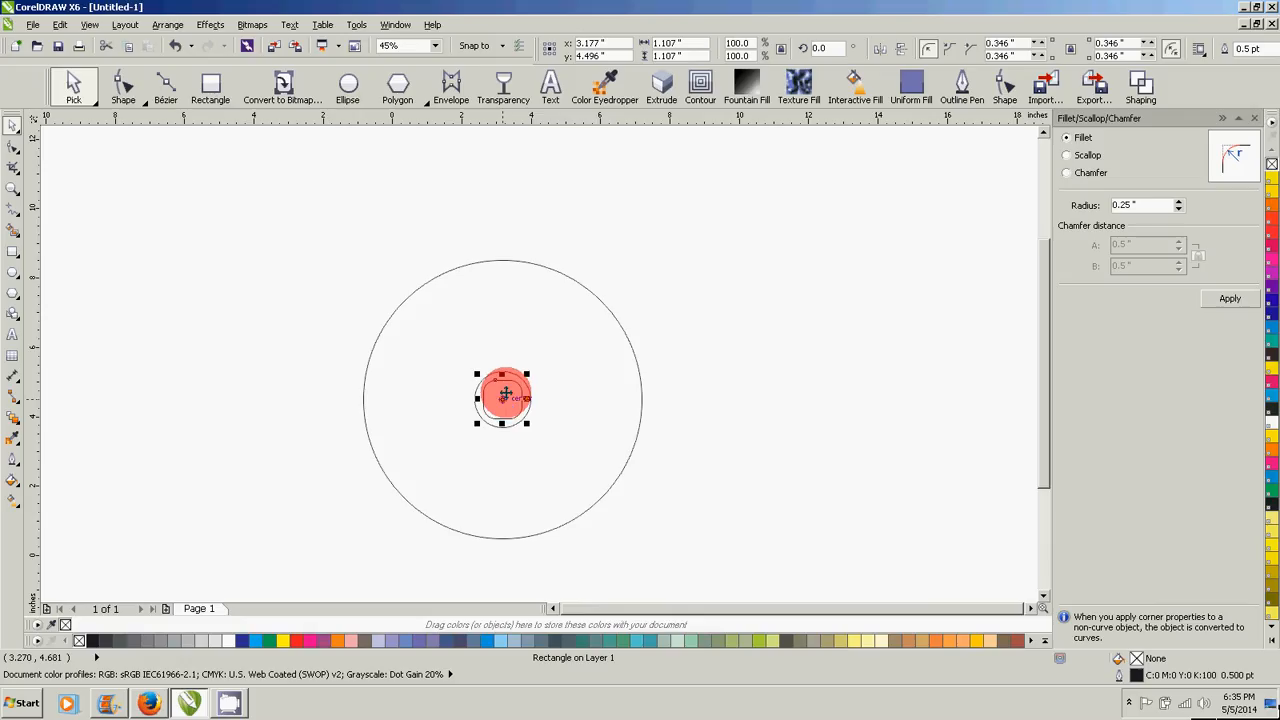
pyautogui.moveTo(506, 394); pyautogui.dragTo(500, 248)
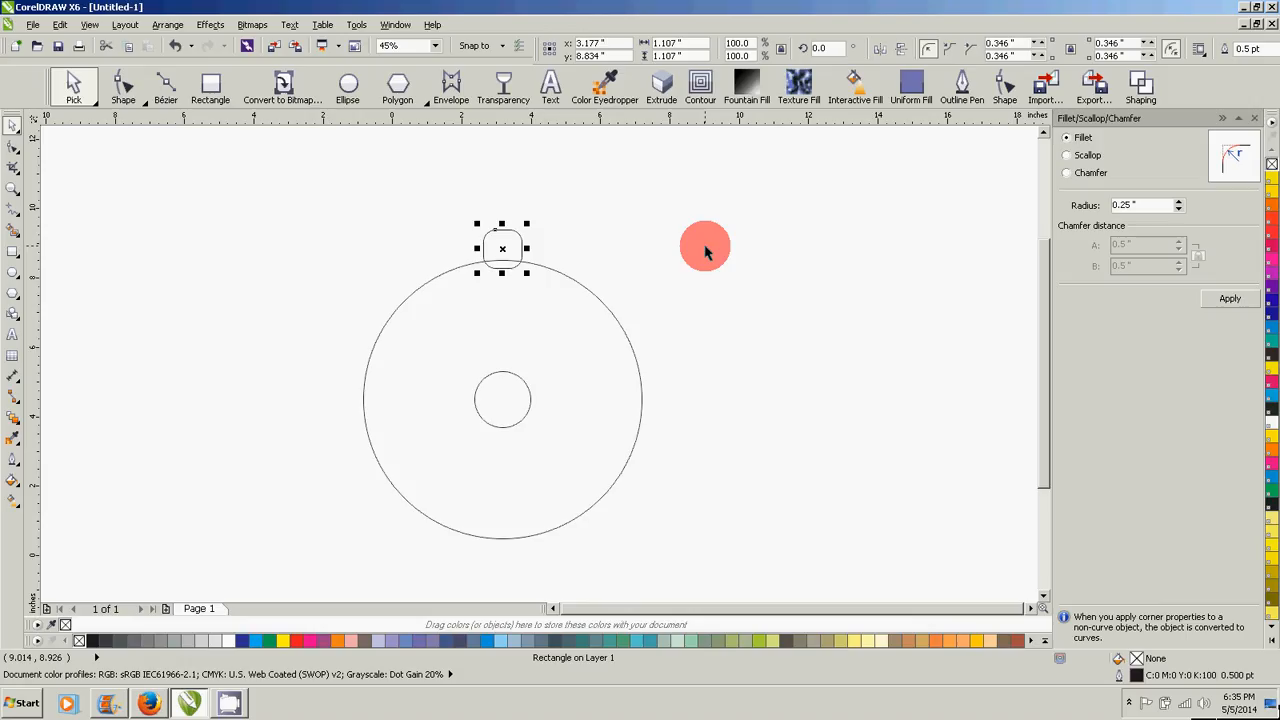
pyautogui.press('Up')
pyautogui.press('Up')
pyautogui.press('Down')
pyautogui.press('Up')
pyautogui.press('Up')
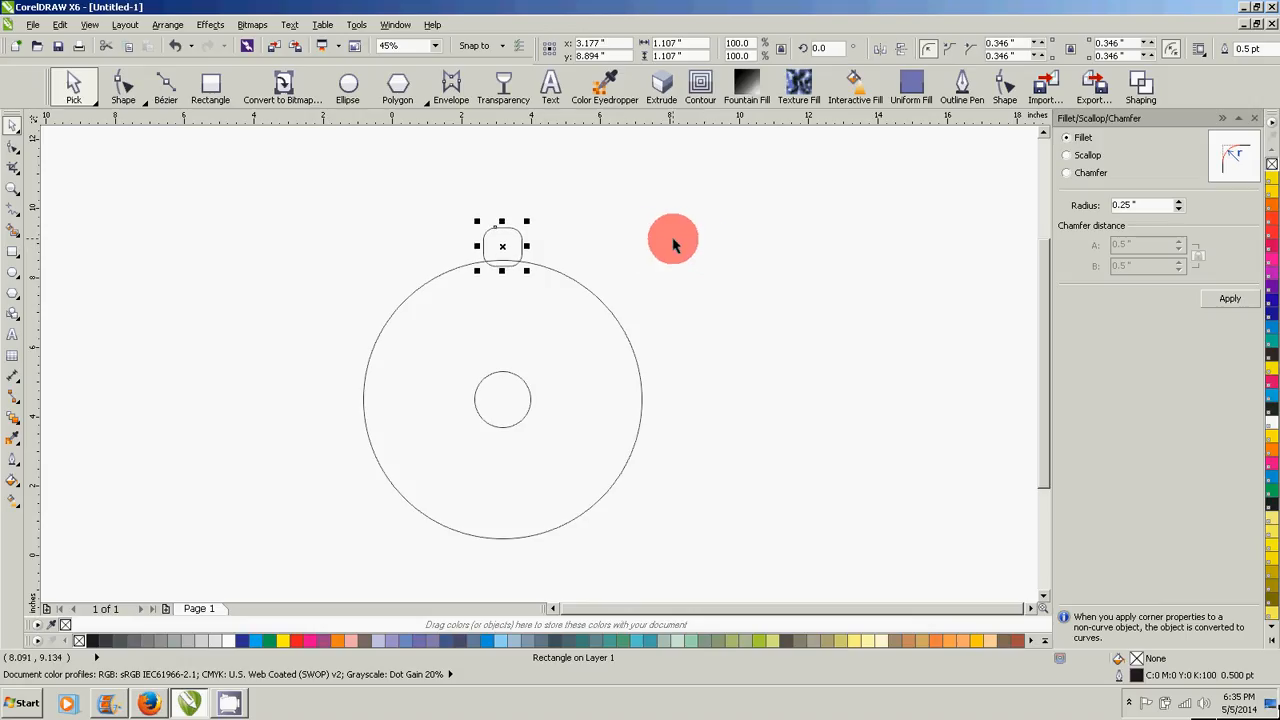
pyautogui.click(670, 244)
# - Relocate the rounded square's centre of rotation to the centre of the ring
pyautogui.click(522, 245)
pyautogui.click(506, 236)
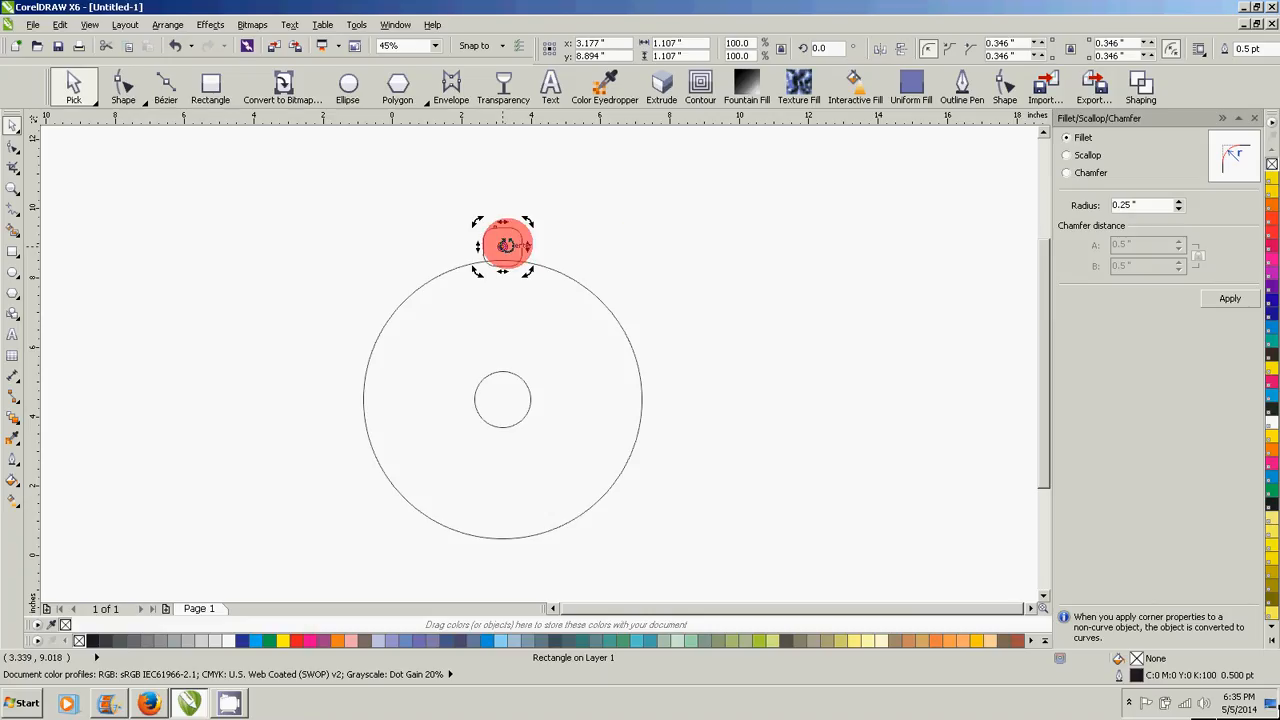
pyautogui.moveTo(502, 245); pyautogui.dragTo(502, 399)
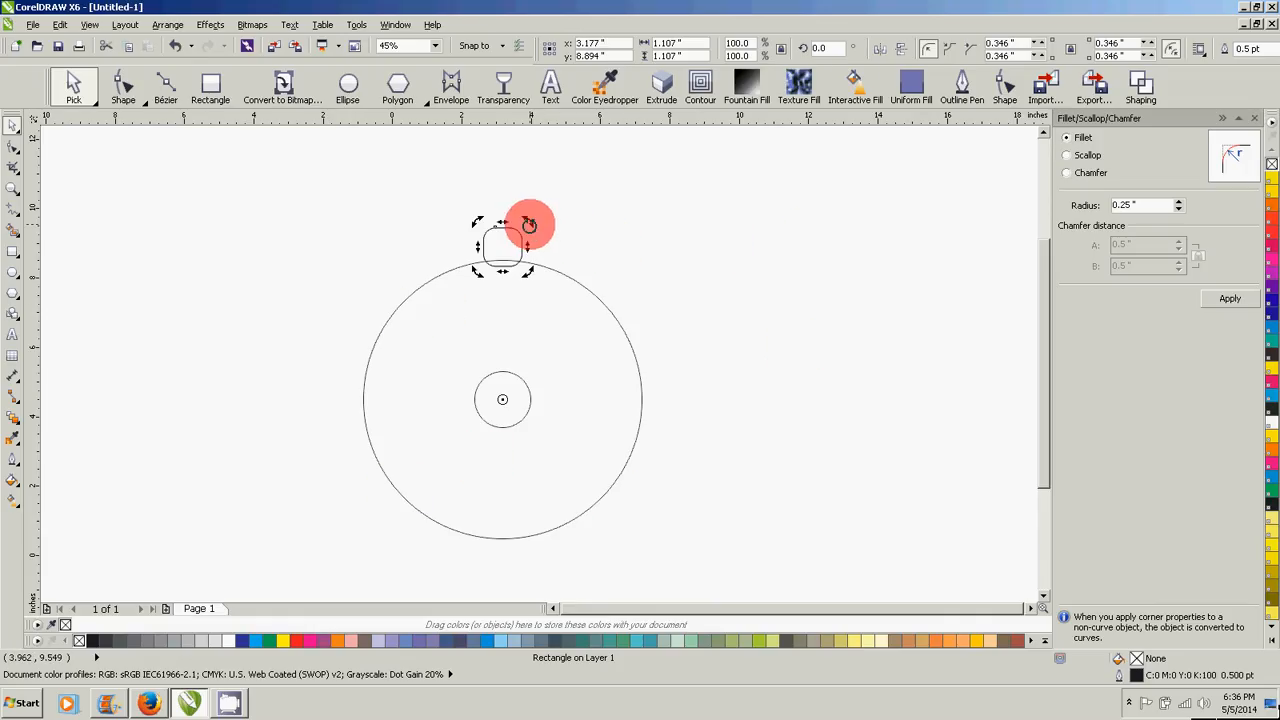
# - Create a copy of the rounded square rotated about the ring's centre to 338.4° and repeat the copy all around the ring
pyautogui.moveTo(529, 224); pyautogui.dragTo(590, 245)
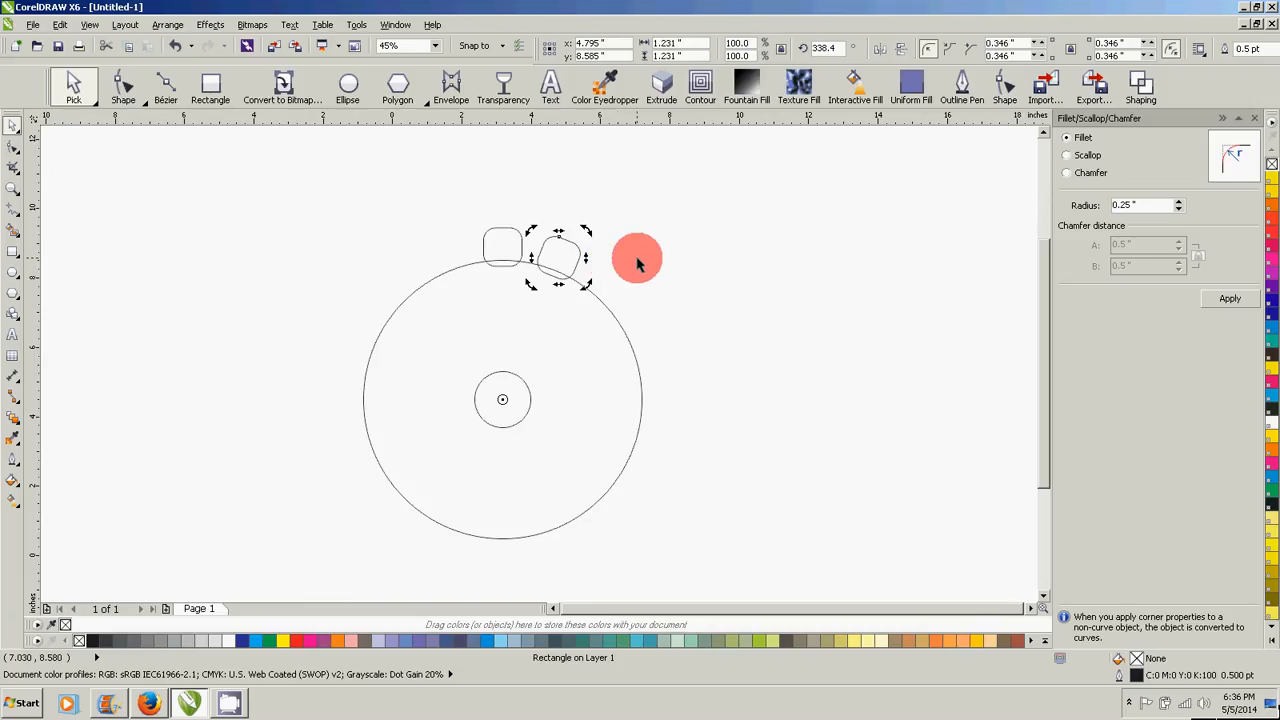
pyautogui.hotkey('ctrl', 'r')
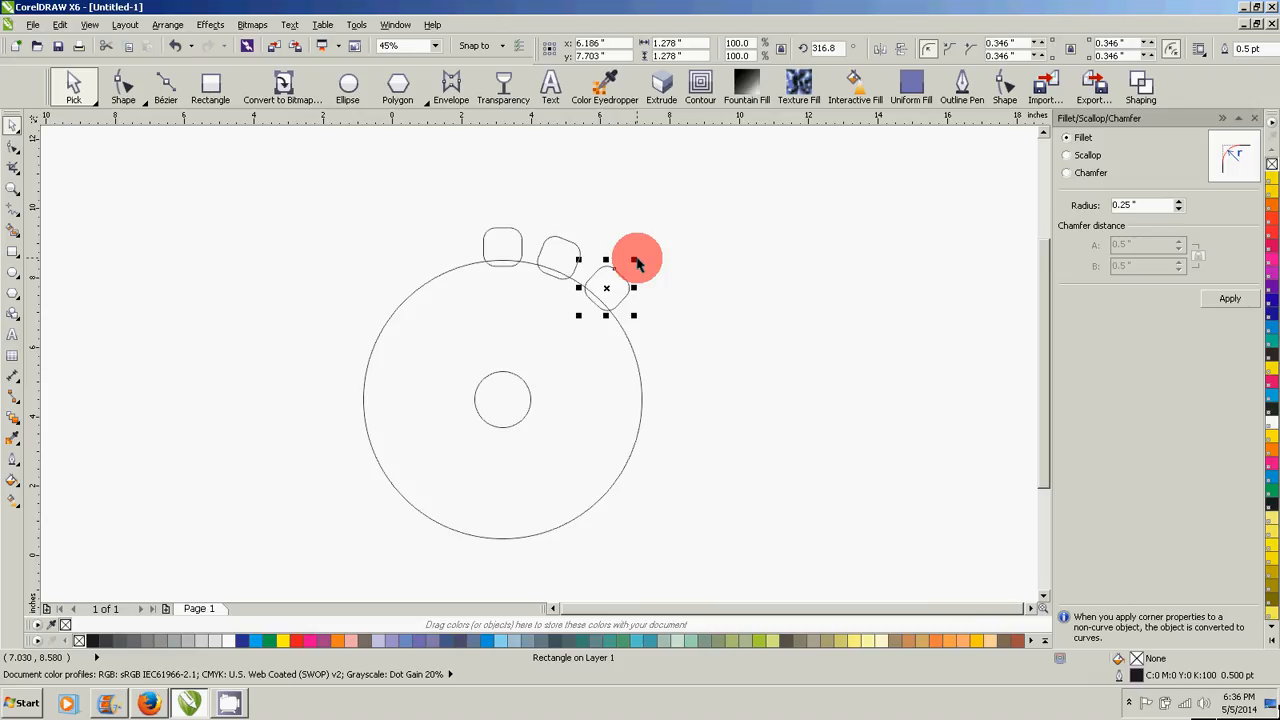
pyautogui.hotkey('ctrl', 'r')
pyautogui.hotkey('ctrl', 'r')
pyautogui.hotkey('ctrl', 'r')
pyautogui.hotkey('ctrl', 'r')
pyautogui.hotkey('ctrl', 'r')
pyautogui.hotkey('ctrl', 'r')
pyautogui.hotkey('ctrl', 'r')
pyautogui.hotkey('ctrl', 'r')
pyautogui.hotkey('ctrl', 'r')
pyautogui.hotkey('ctrl', 'r')
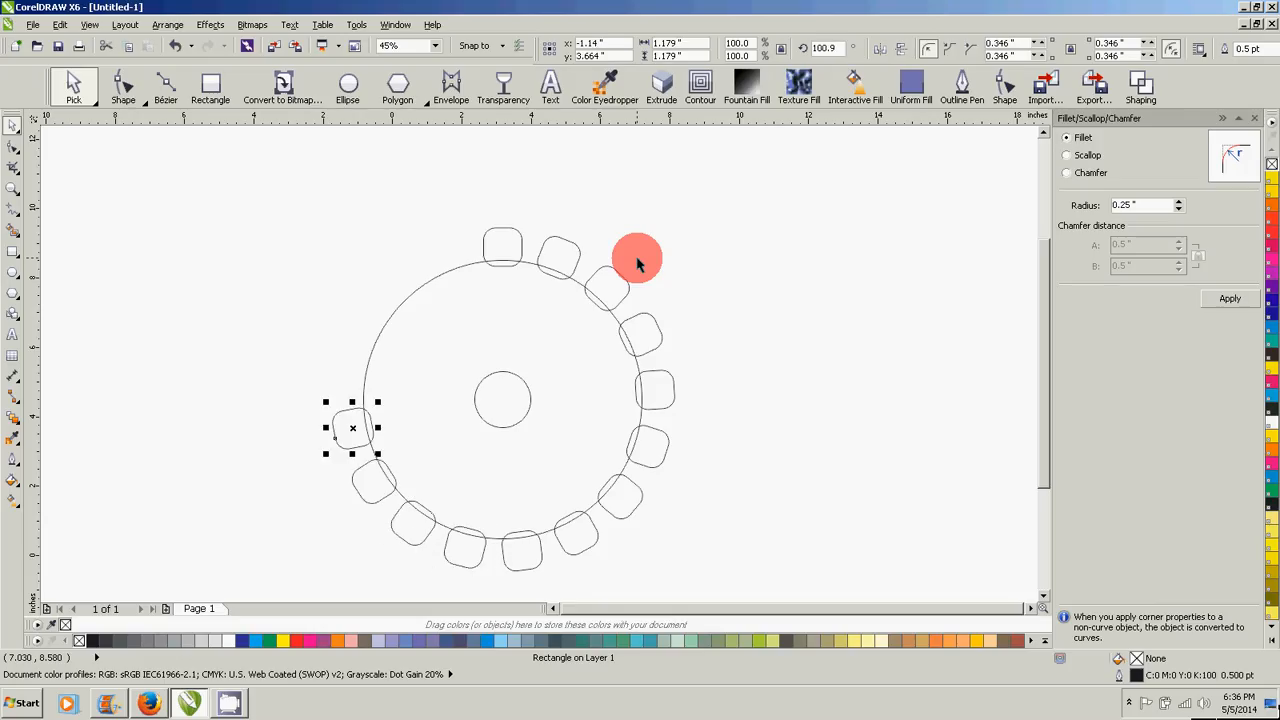
pyautogui.hotkey('ctrl', 'r')
pyautogui.hotkey('ctrl', 'r')
pyautogui.hotkey('ctrl', 'r')
pyautogui.hotkey('ctrl', 'r')
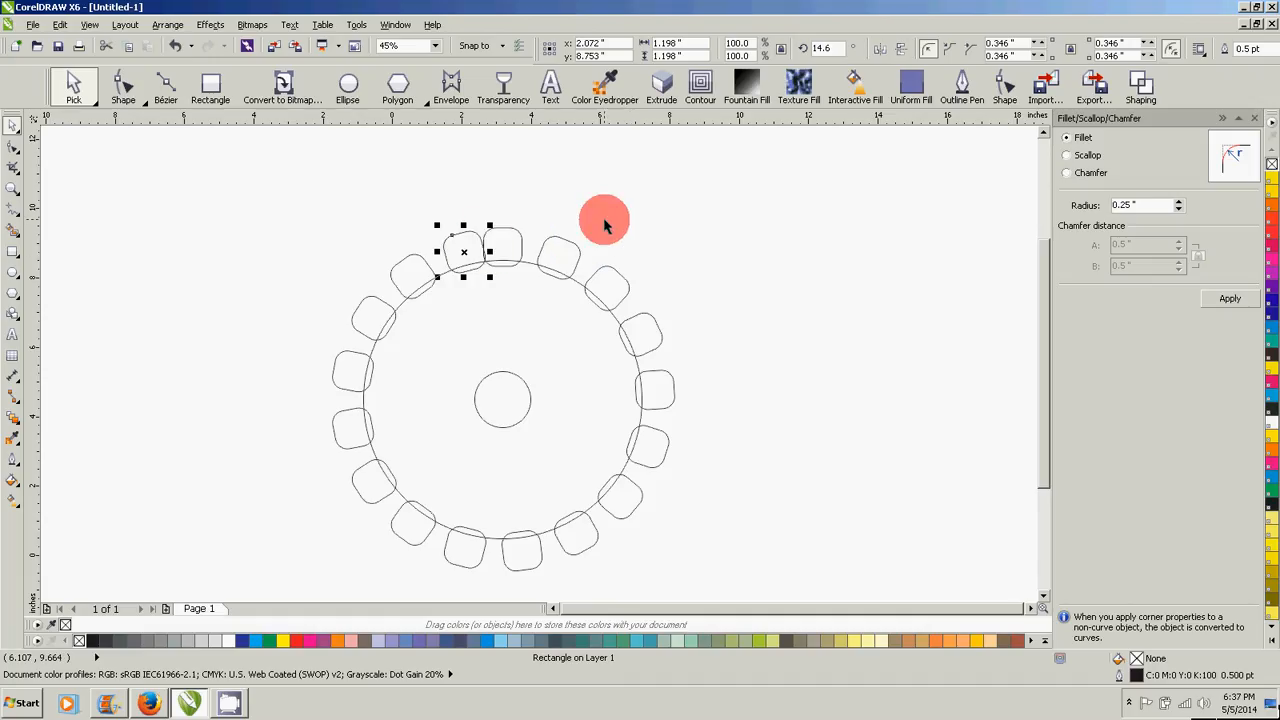
# - Undo all the rotated copies so that only the original rounded square above the ring is left
pyautogui.hotkey('ctrl', 'z')
pyautogui.hotkey('ctrl', 'z')
pyautogui.hotkey('ctrl', 'z')
pyautogui.hotkey('ctrl', 'z')
pyautogui.hotkey('ctrl', 'z')
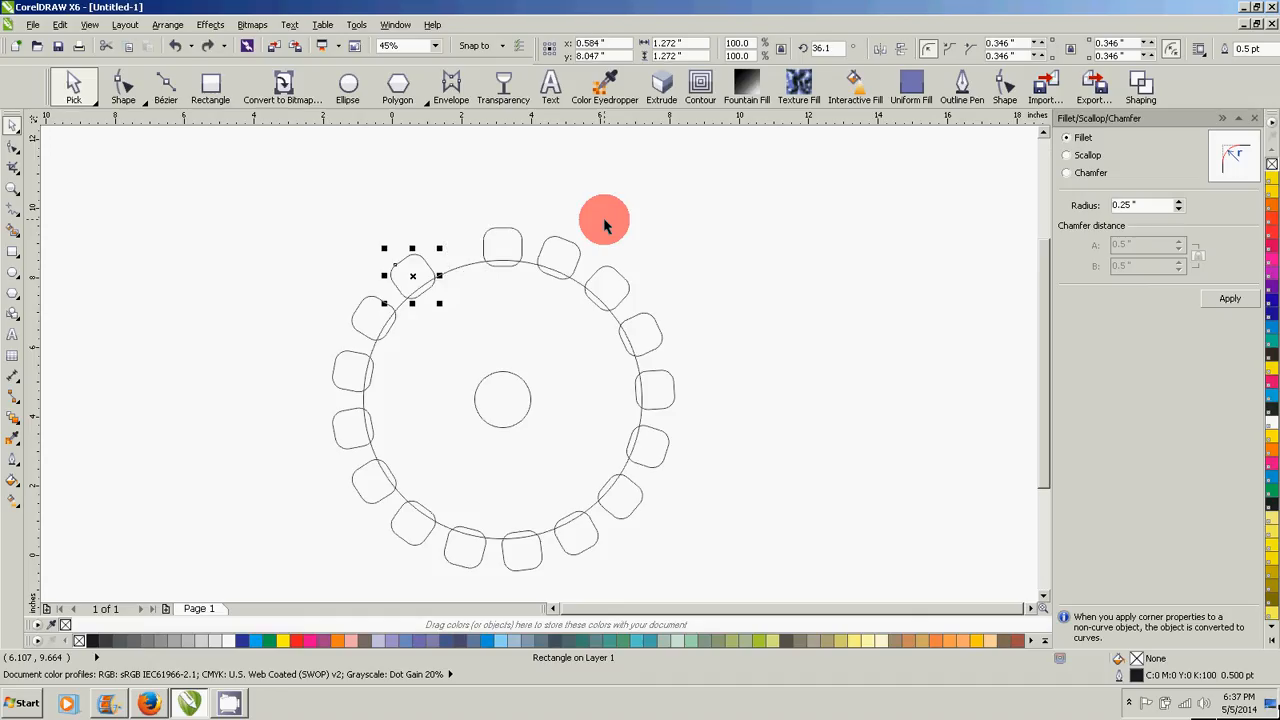
pyautogui.hotkey('ctrl', 'z')
pyautogui.hotkey('ctrl', 'z')
pyautogui.hotkey('ctrl', 'z')
pyautogui.hotkey('ctrl', 'z')
pyautogui.hotkey('ctrl', 'z')
pyautogui.hotkey('ctrl', 'z')
pyautogui.hotkey('ctrl', 'z')
pyautogui.hotkey('ctrl', 'z')
pyautogui.hotkey('ctrl', 'z')
pyautogui.hotkey('ctrl', 'z')
pyautogui.hotkey('ctrl', 'z')
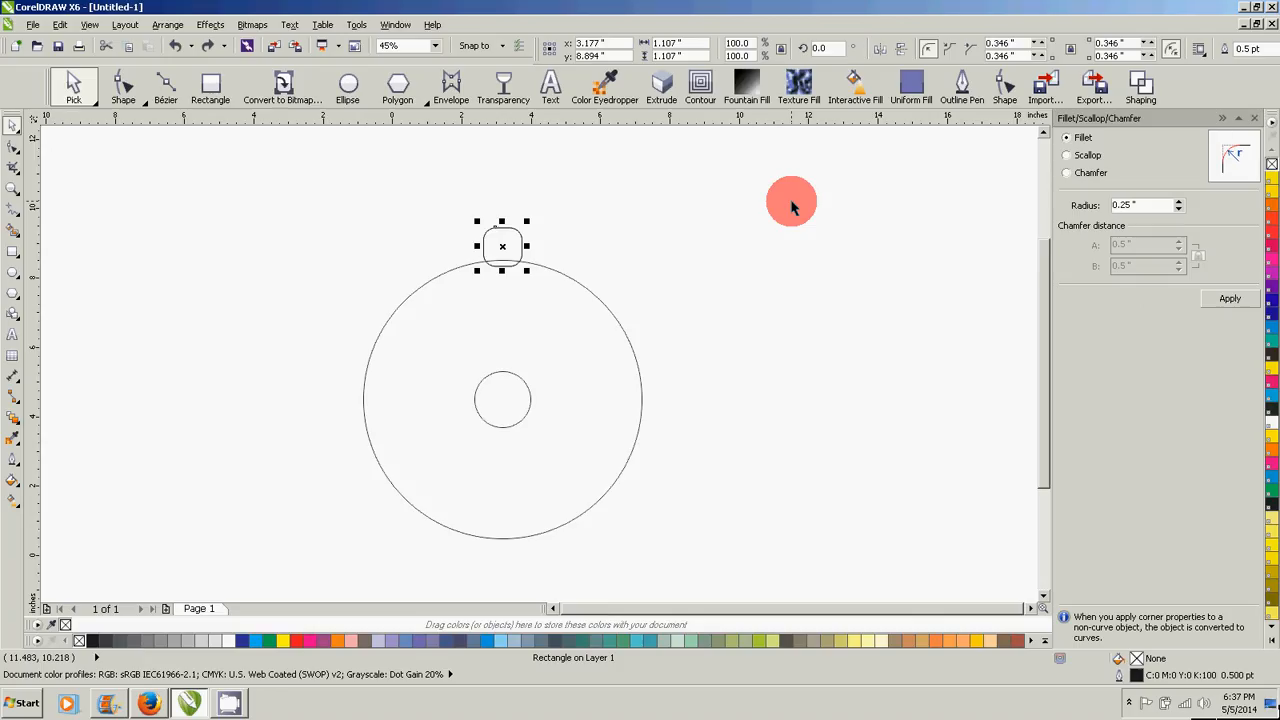
# - Try a copy of the rounded square rotated about the ring's centre to 355° and undo it
pyautogui.click(512, 238)
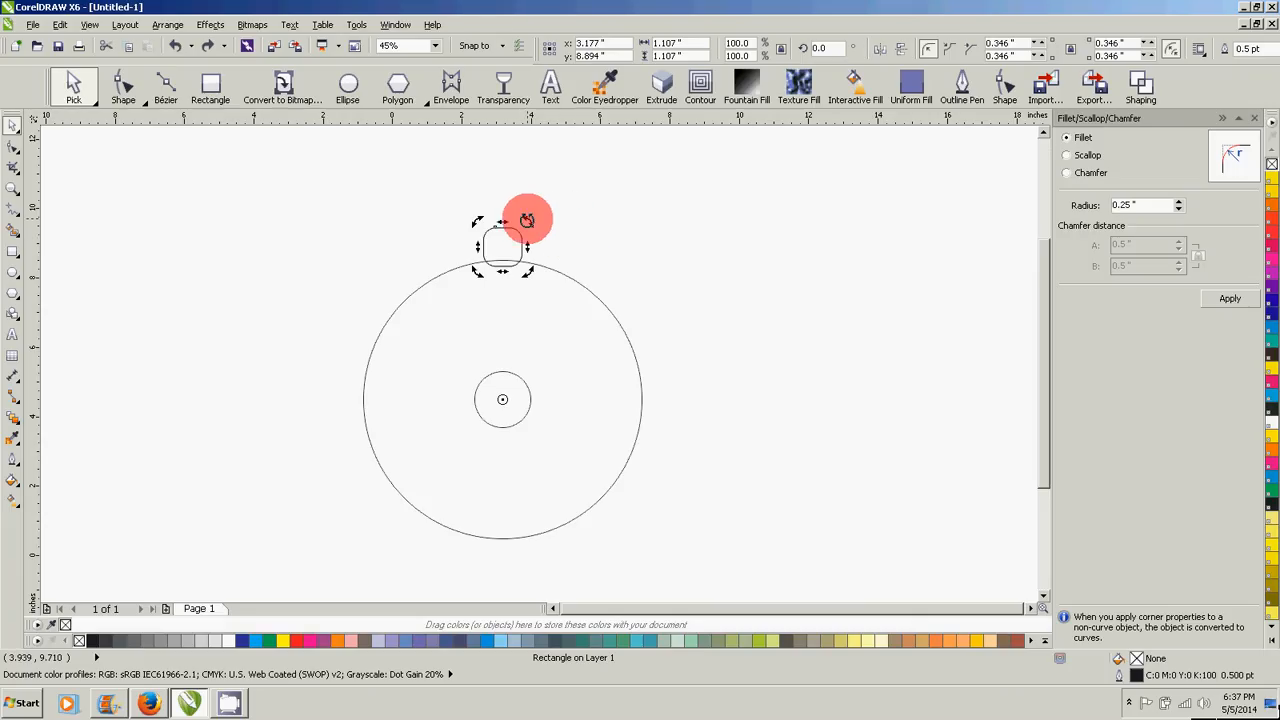
pyautogui.moveTo(527, 220); pyautogui.dragTo(547, 228)
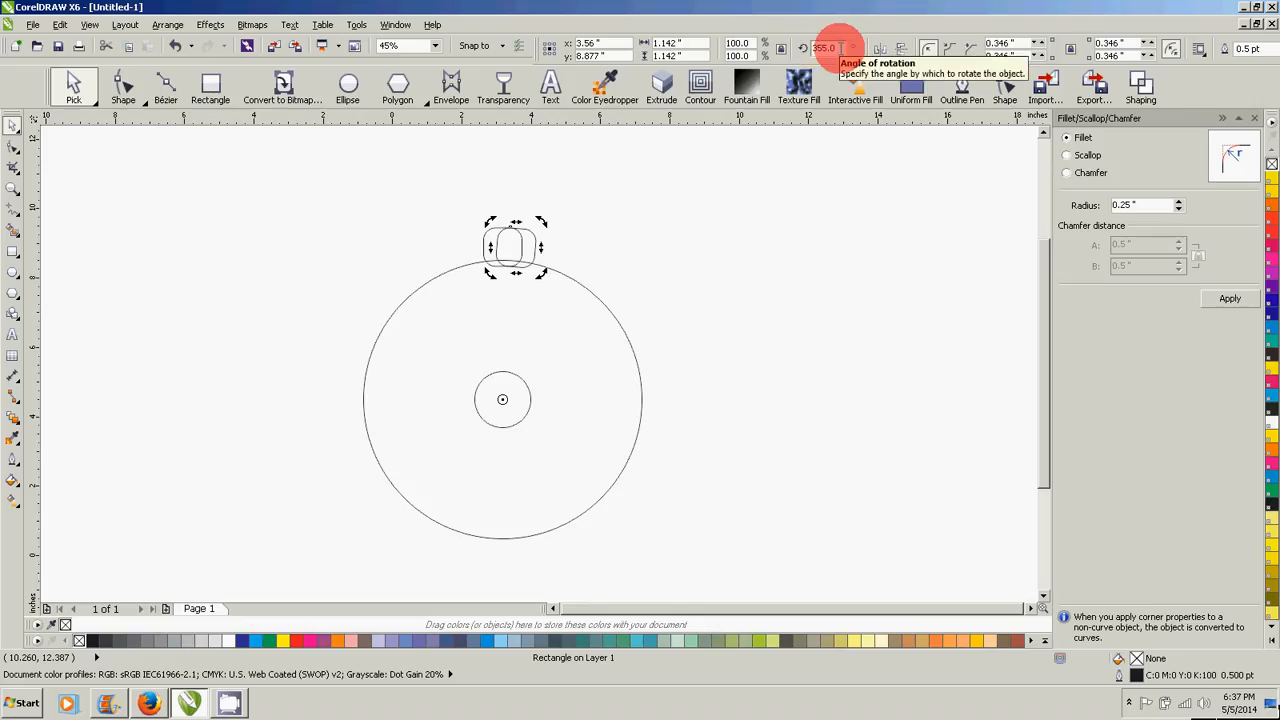
pyautogui.moveTo(816, 50); pyautogui.dragTo(834, 47)
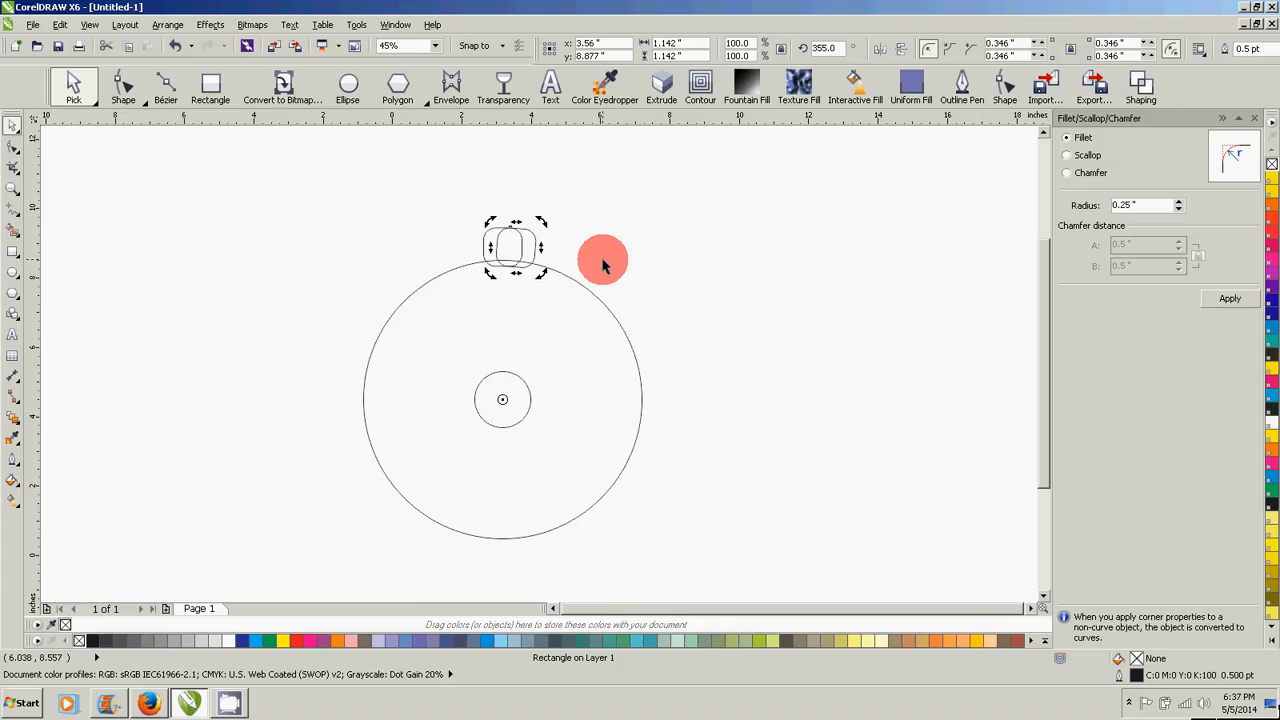
pyautogui.hotkey('ctrl', 'z')
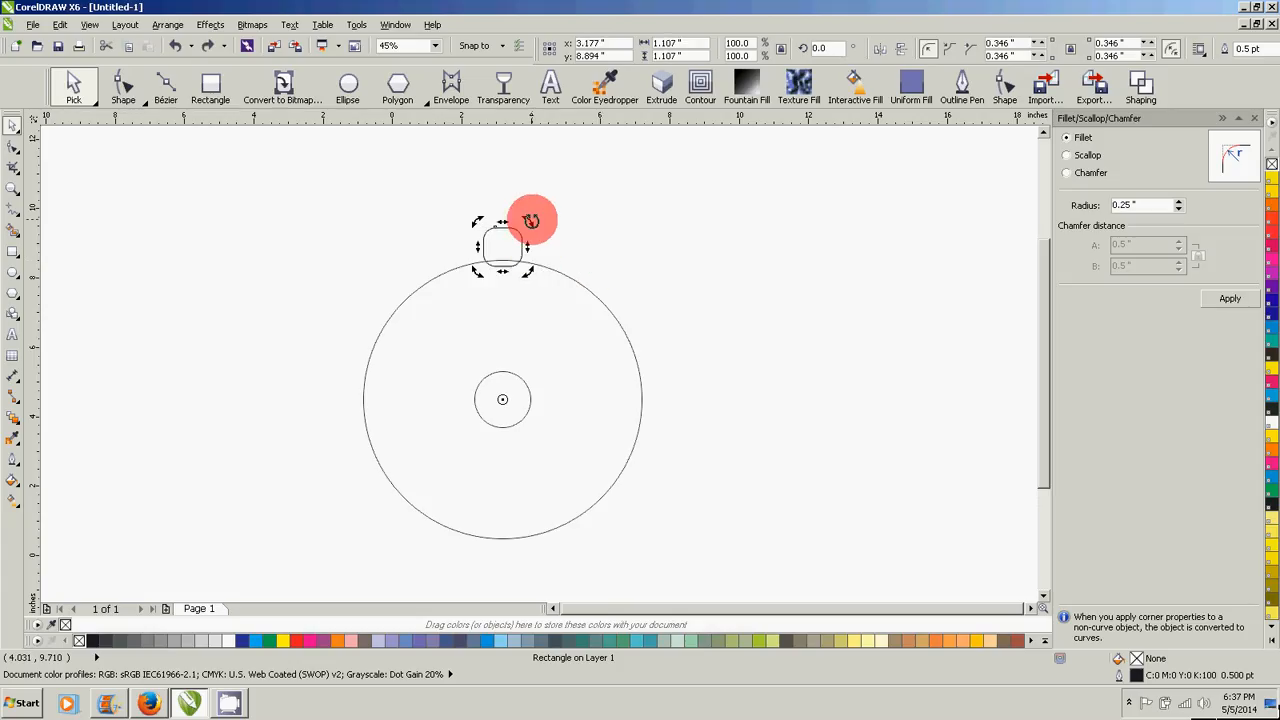
# - Create a copy of the rounded square rotated about the ring's centre to 335° and repeat the copy all around the ring
pyautogui.moveTo(531, 221); pyautogui.dragTo(591, 255)
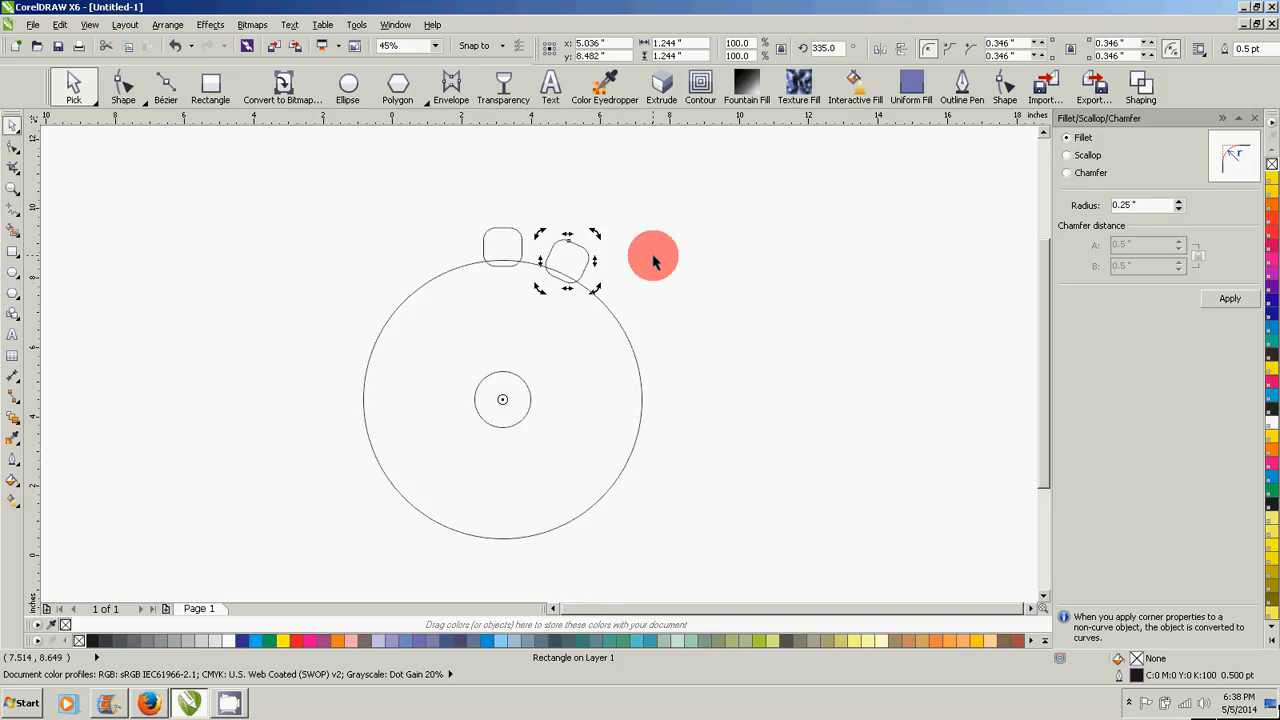
pyautogui.hotkey('ctrl', 'r')
pyautogui.hotkey('ctrl', 'r')
pyautogui.hotkey('ctrl', 'r')
pyautogui.hotkey('ctrl', 'r')
pyautogui.hotkey('ctrl', 'r')
pyautogui.hotkey('ctrl', 'r')
pyautogui.hotkey('ctrl', 'r')
pyautogui.hotkey('ctrl', 'r')
pyautogui.hotkey('ctrl', 'r')
pyautogui.hotkey('ctrl', 'r')
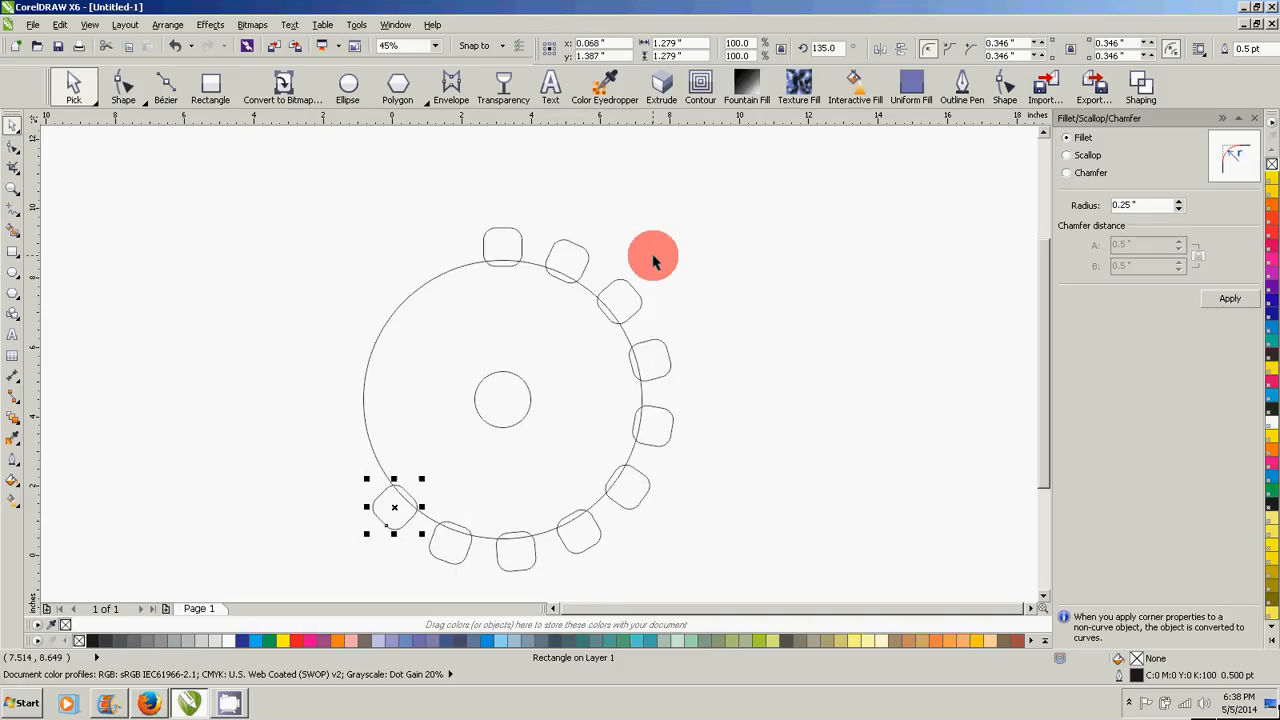
pyautogui.hotkey('ctrl', 'r')
pyautogui.hotkey('ctrl', 'r')
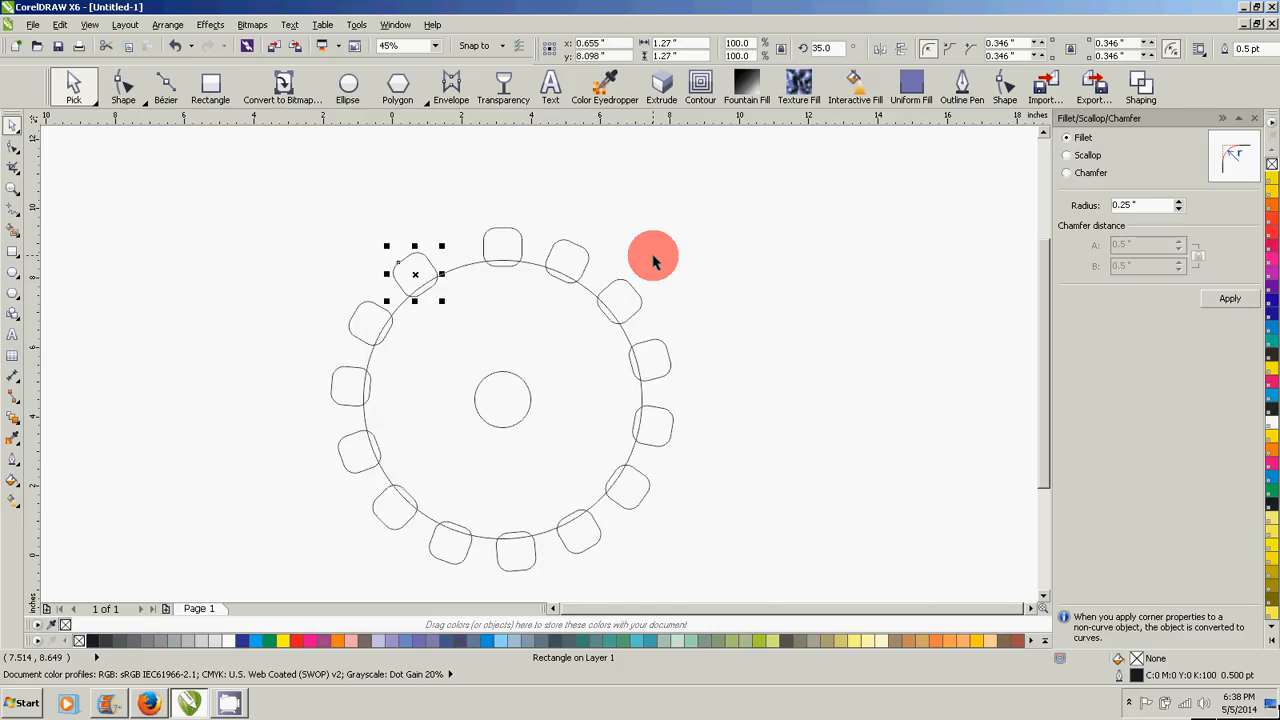
pyautogui.hotkey('ctrl', 'r')
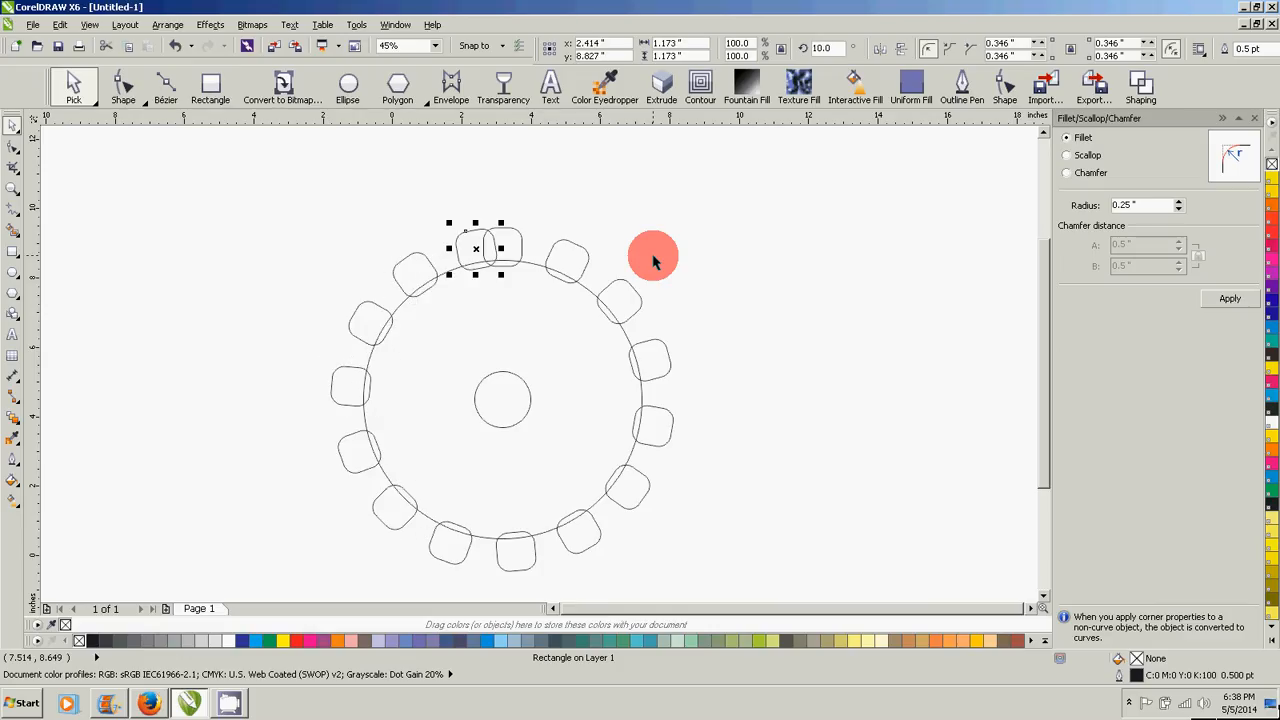
# - Undo all the 25°-spaced copies so that only the original rounded square on the ring is left
pyautogui.hotkey('ctrl', 'z')
pyautogui.hotkey('ctrl', 'z')
pyautogui.hotkey('ctrl', 'z')
pyautogui.hotkey('ctrl', 'z')
pyautogui.hotkey('ctrl', 'z')
pyautogui.hotkey('ctrl', 'z')
pyautogui.hotkey('ctrl', 'z')
pyautogui.hotkey('ctrl', 'z')
pyautogui.hotkey('ctrl', 'z')
pyautogui.hotkey('ctrl', 'z')
pyautogui.hotkey('ctrl', 'z')
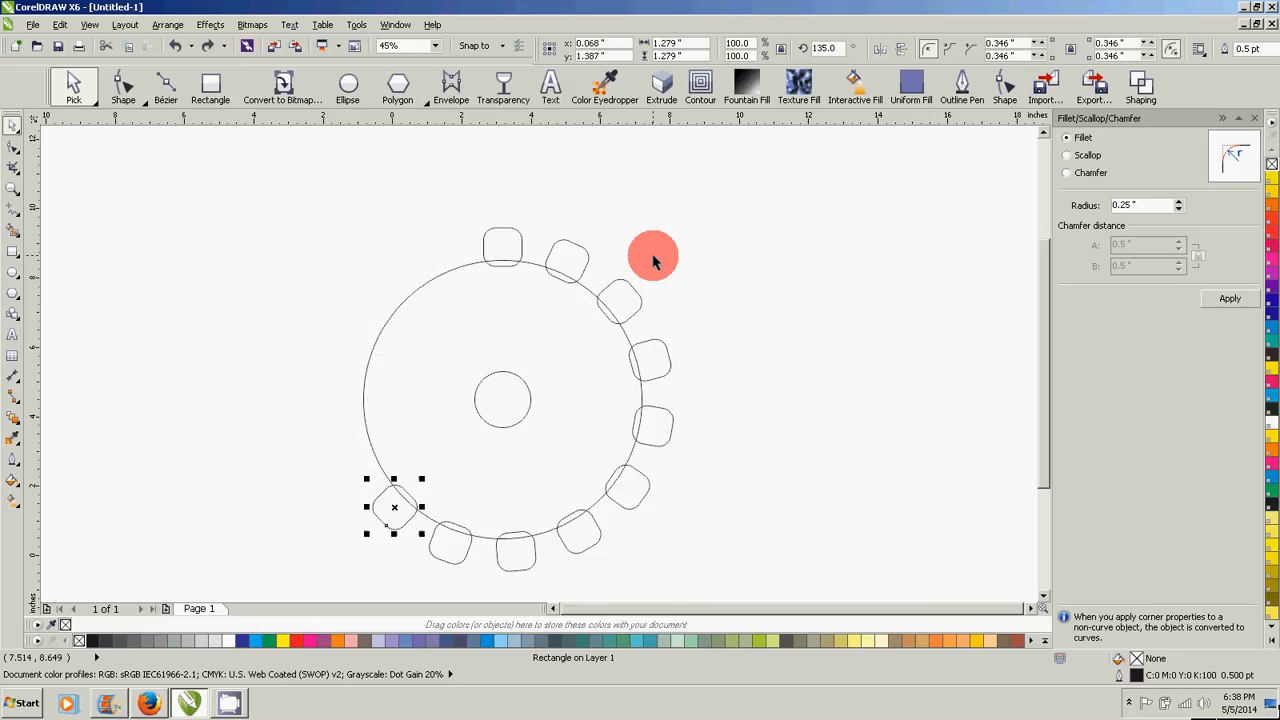
pyautogui.hotkey('ctrl', 'z')
pyautogui.hotkey('ctrl', 'z')
pyautogui.hotkey('ctrl', 'z')
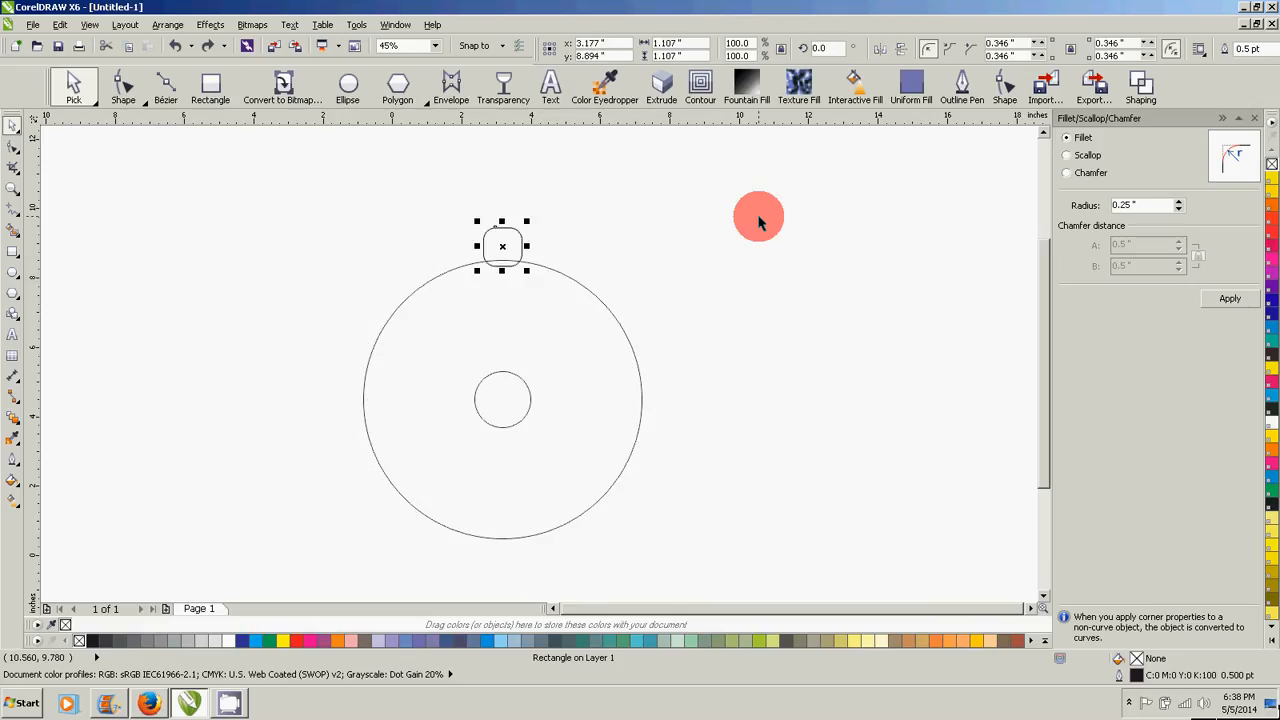
# - Try the copy of the rounded square rotated to 335° about the ring's centre again and repeat it around the ring
pyautogui.click(508, 228)
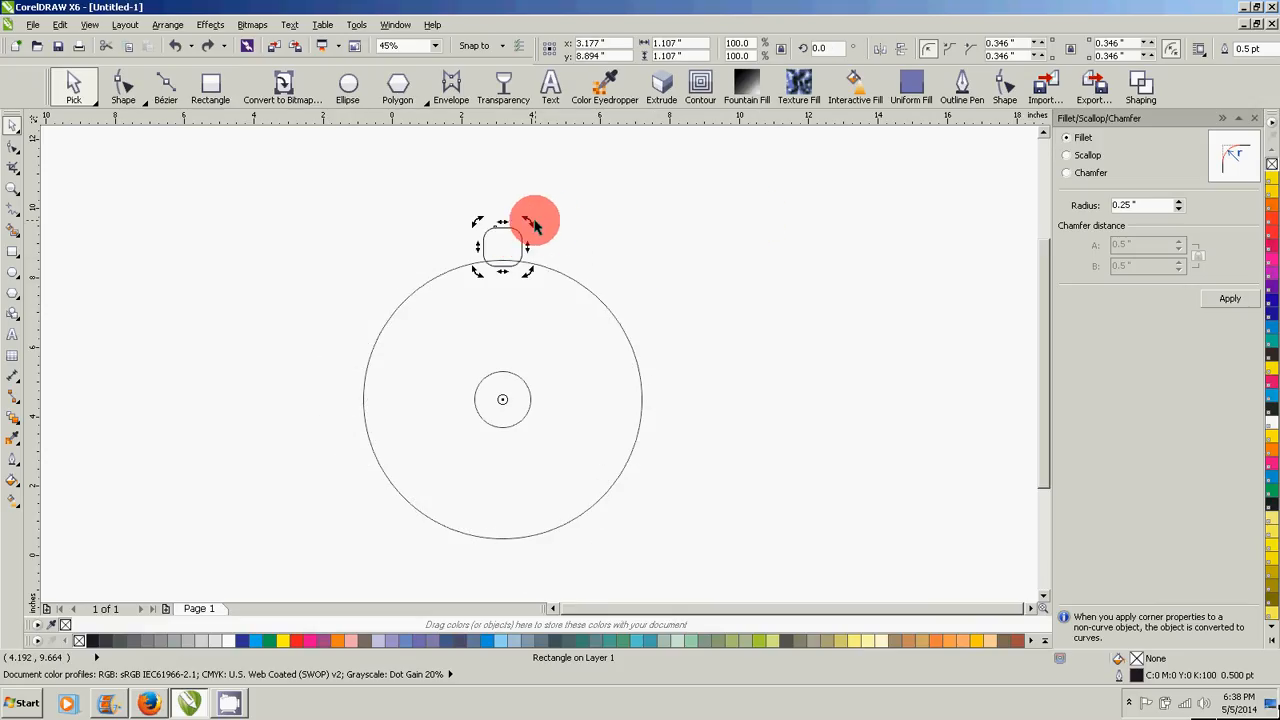
pyautogui.moveTo(529, 221); pyautogui.dragTo(594, 251)
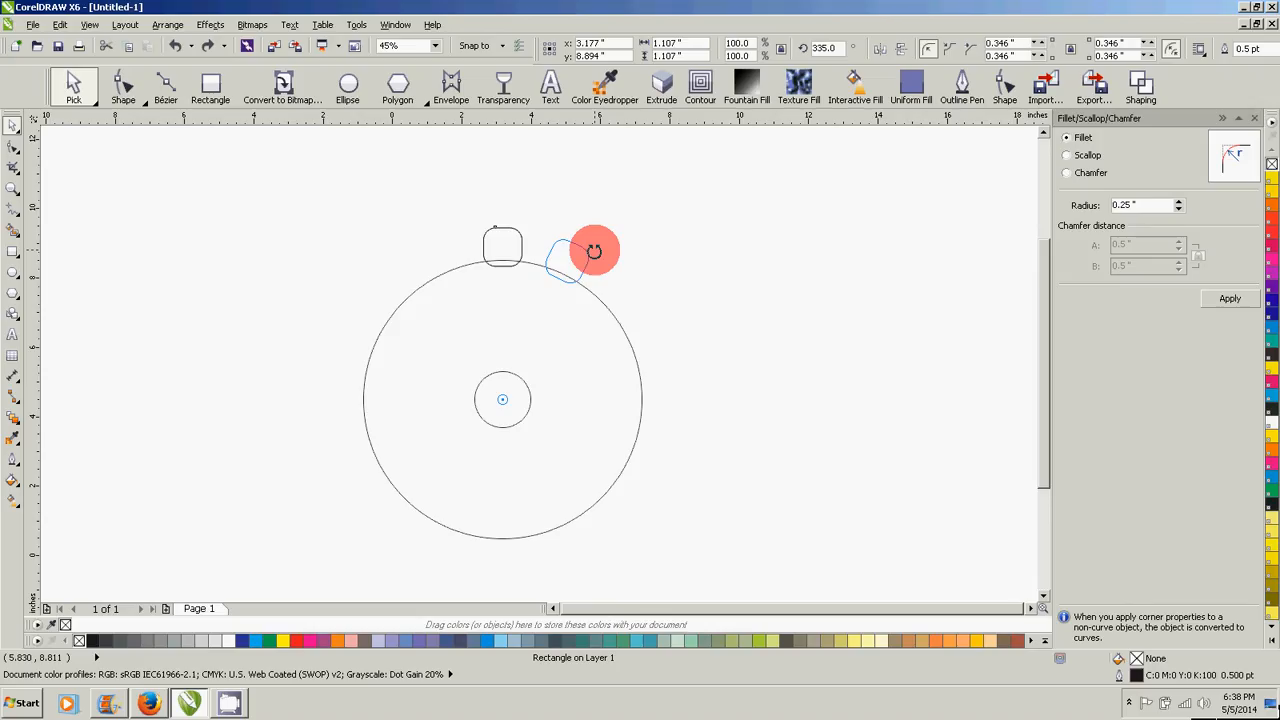
pyautogui.moveTo(594, 251); pyautogui.dragTo(590, 252)
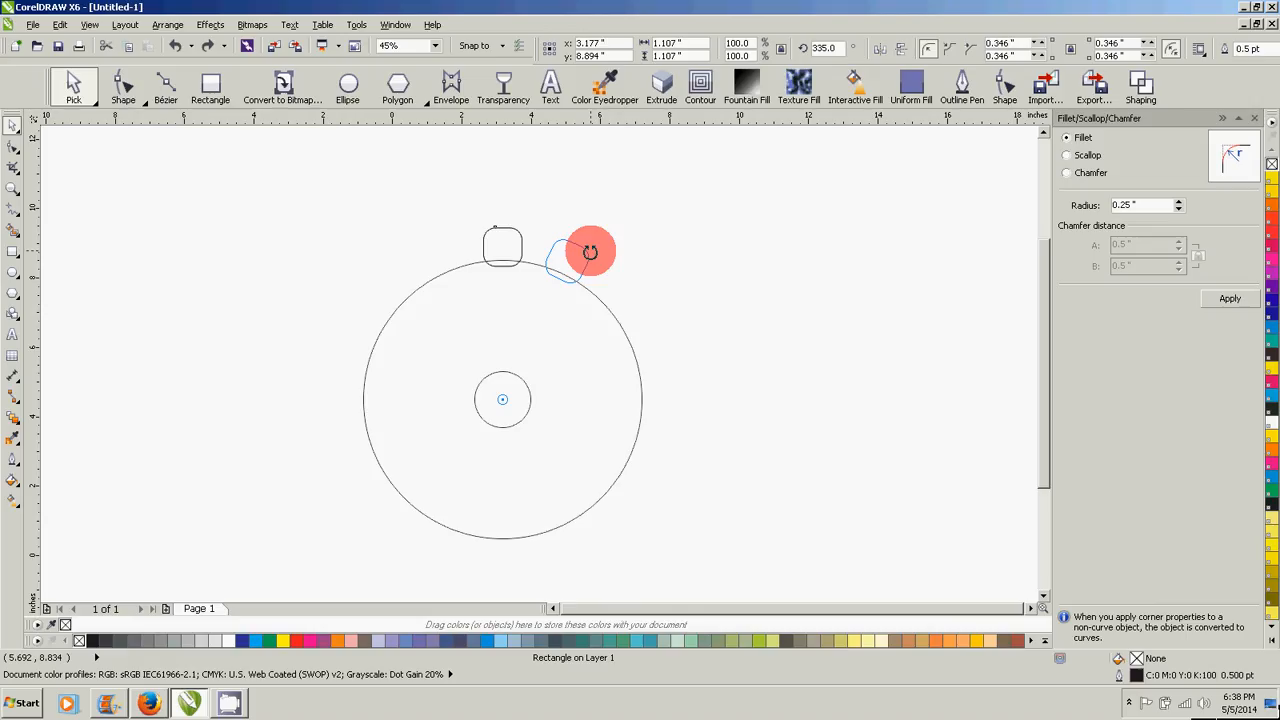
pyautogui.moveTo(590, 252); pyautogui.dragTo(589, 251)
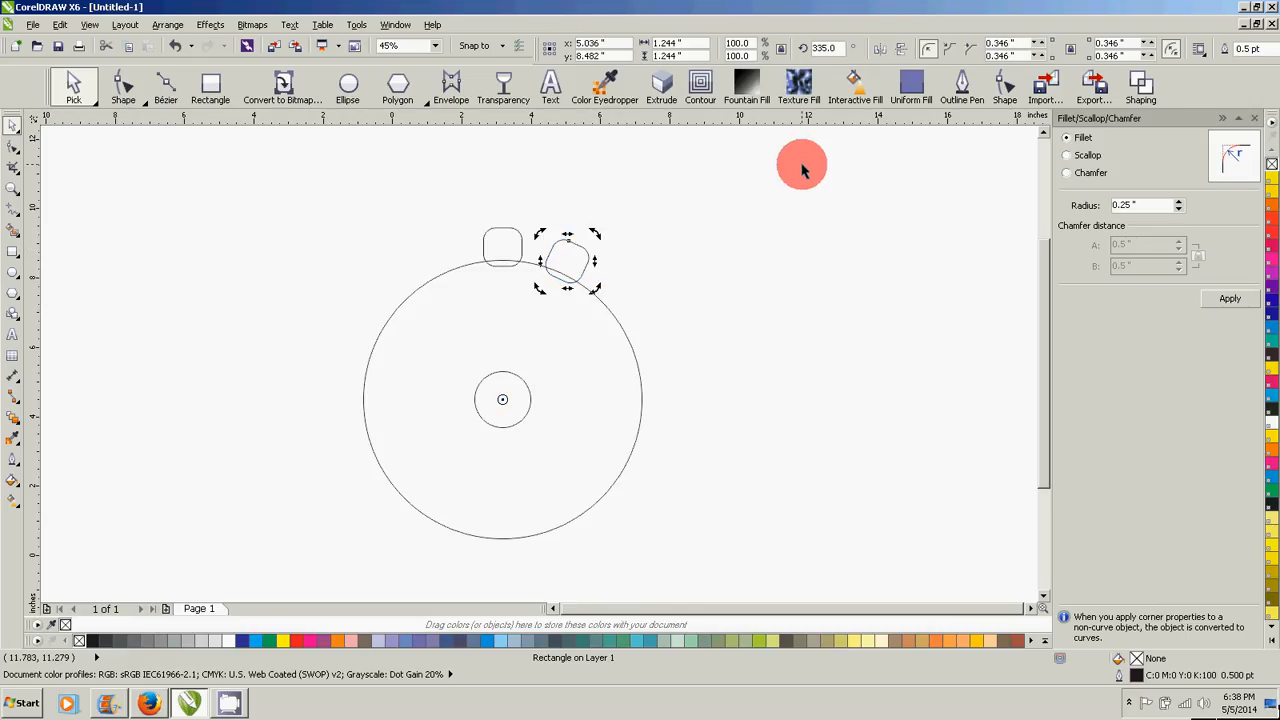
pyautogui.hotkey('ctrl', 'r')
pyautogui.hotkey('ctrl', 'r')
pyautogui.hotkey('ctrl', 'r')
pyautogui.hotkey('ctrl', 'r')
pyautogui.hotkey('ctrl', 'r')
pyautogui.hotkey('ctrl', 'r')
pyautogui.hotkey('ctrl', 'r')
pyautogui.hotkey('ctrl', 'r')
pyautogui.hotkey('ctrl', 'r')
pyautogui.hotkey('ctrl', 'r')
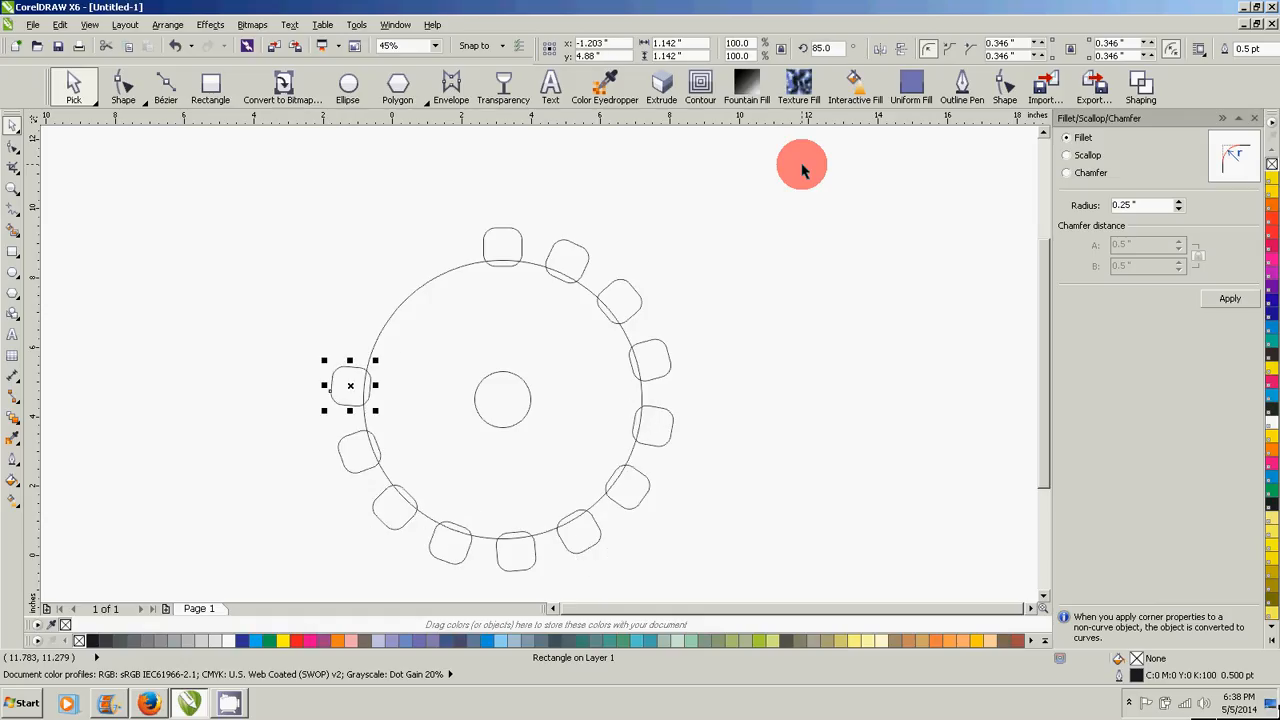
pyautogui.hotkey('ctrl', 'r')
pyautogui.hotkey('ctrl', 'r')
pyautogui.hotkey('ctrl', 'r')
# - Undo the repeated copies back to the single original rounded square on the ring
pyautogui.hotkey('ctrl', 'z')
pyautogui.hotkey('ctrl', 'z')
pyautogui.hotkey('ctrl', 'z')
pyautogui.hotkey('ctrl', 'z')
pyautogui.hotkey('ctrl', 'z')
pyautogui.hotkey('ctrl', 'z')
pyautogui.hotkey('ctrl', 'z')
pyautogui.hotkey('ctrl', 'z')
pyautogui.hotkey('ctrl', 'z')
pyautogui.hotkey('ctrl', 'z')
pyautogui.hotkey('ctrl', 'z')
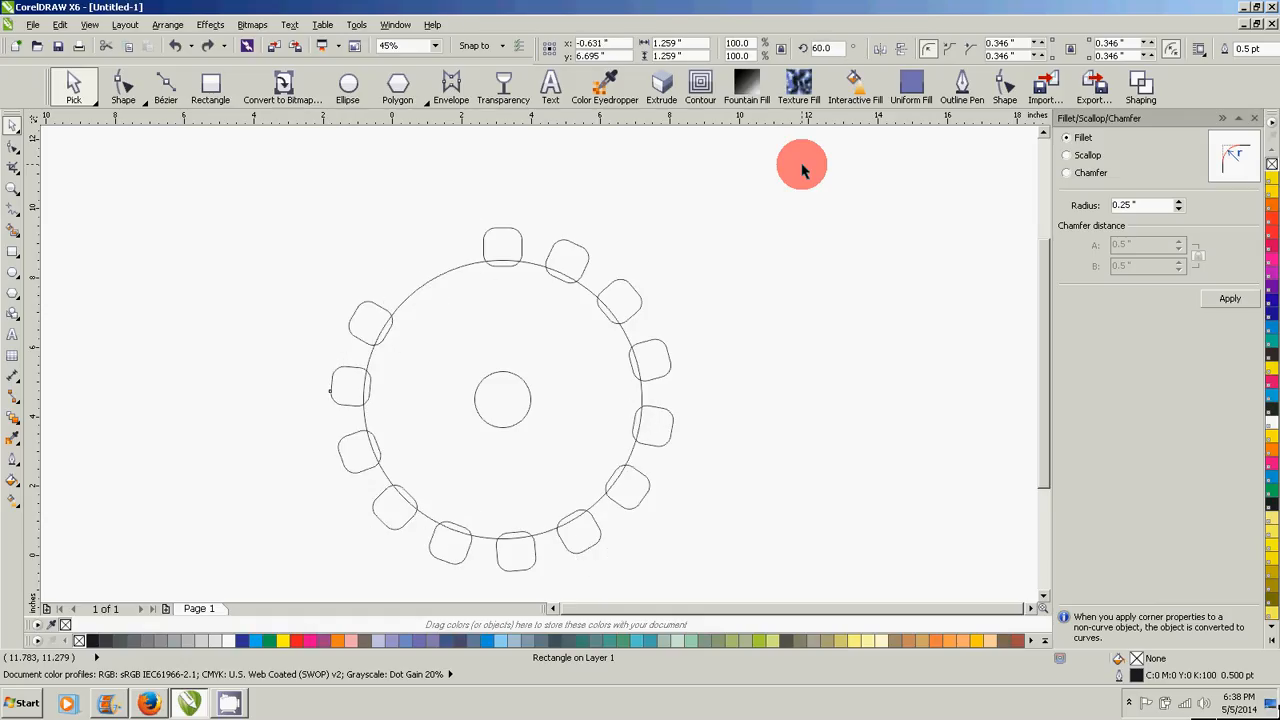
pyautogui.hotkey('ctrl', 'z')
pyautogui.hotkey('ctrl', 'z')
pyautogui.hotkey('ctrl', 'z')
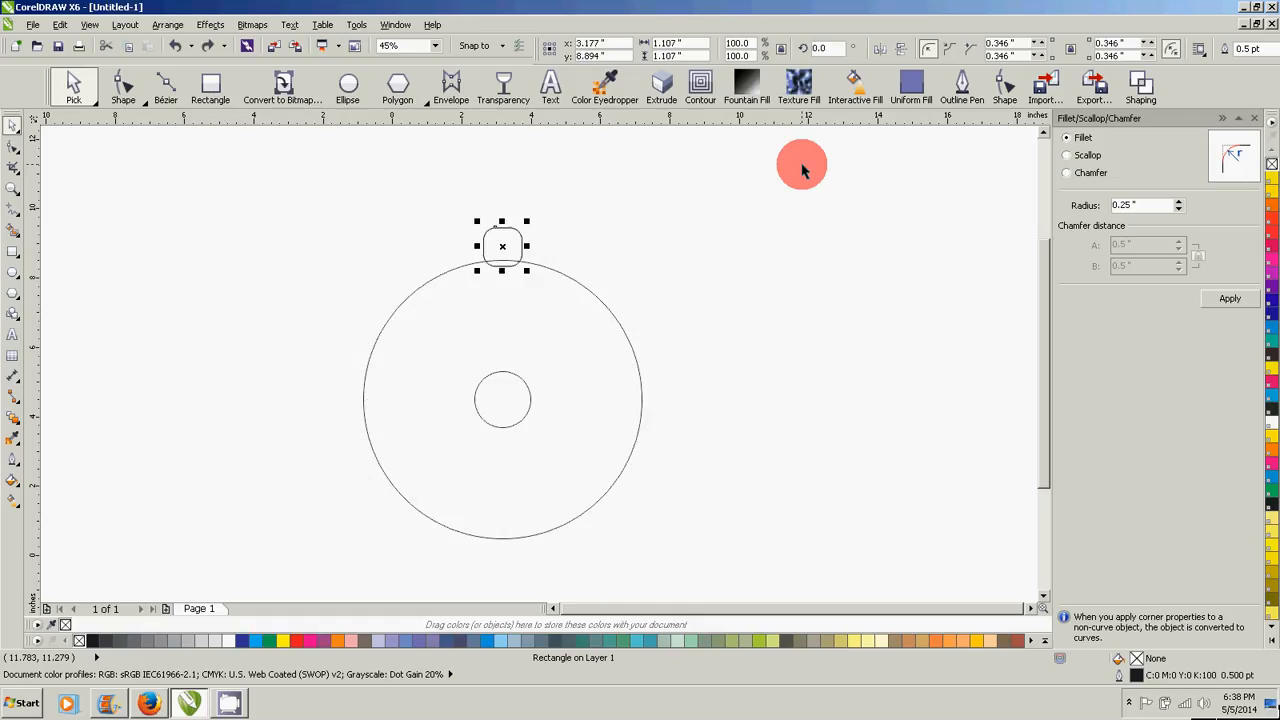
# - Create a copy of the rounded square rotated about the ring's centre to 340° and repeat it until the teeth fill the whole ring
pyautogui.click(510, 235)
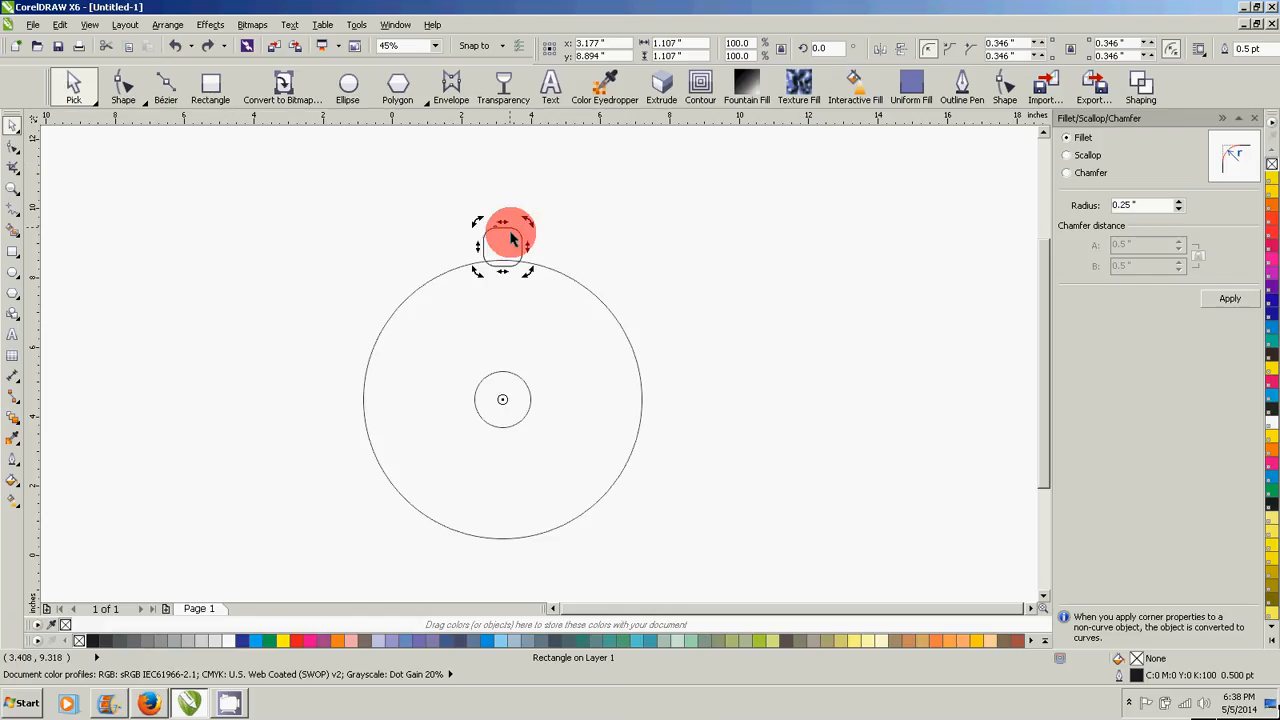
pyautogui.moveTo(530, 220); pyautogui.dragTo(591, 246)
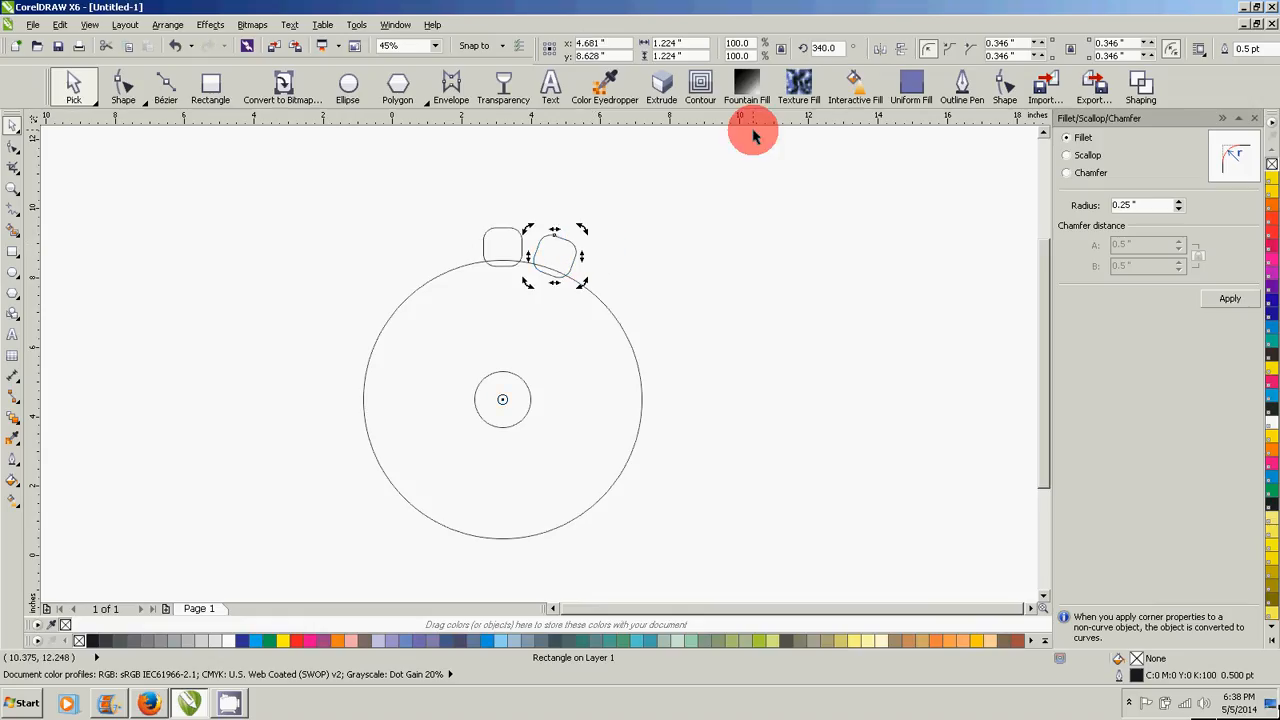
pyautogui.hotkey('ctrl', 'r')
pyautogui.hotkey('ctrl', 'r')
pyautogui.hotkey('ctrl', 'r')
pyautogui.hotkey('ctrl', 'r')
pyautogui.hotkey('ctrl', 'r')
pyautogui.hotkey('ctrl', 'r')
pyautogui.hotkey('ctrl', 'r')
pyautogui.hotkey('ctrl', 'r')
pyautogui.hotkey('ctrl', 'r')
pyautogui.hotkey('ctrl', 'r')
pyautogui.hotkey('ctrl', 'r')
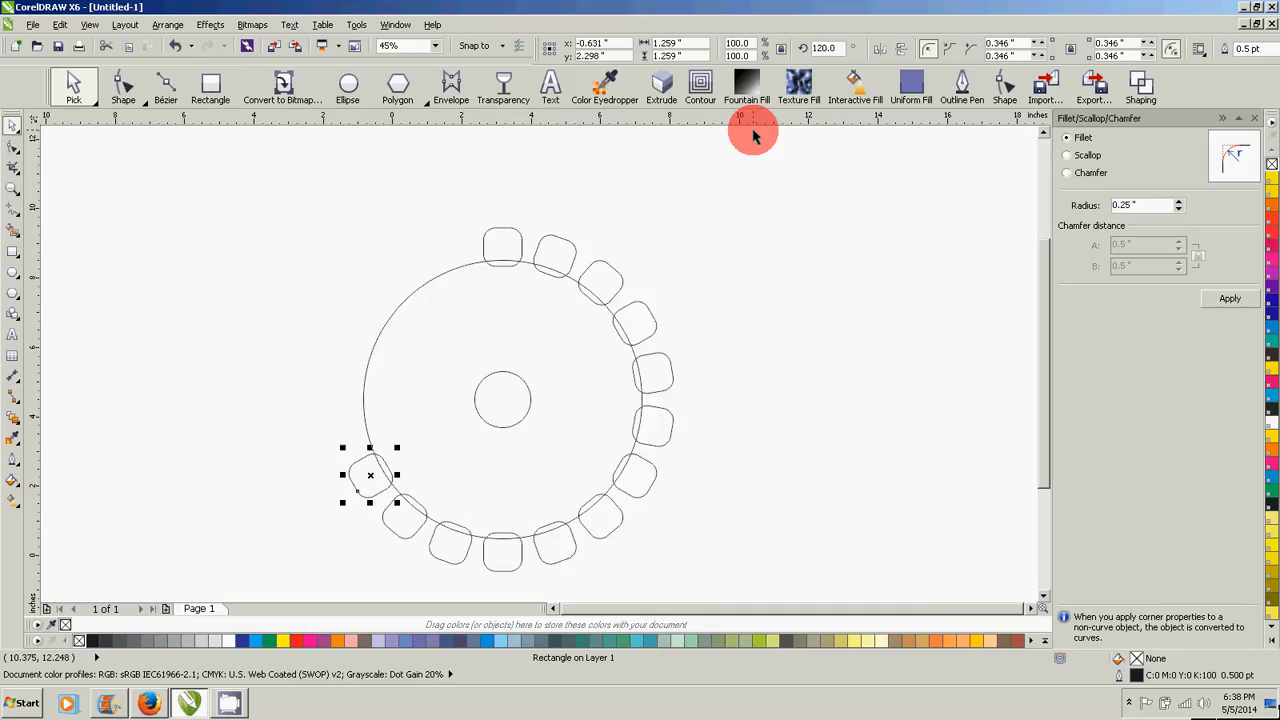
pyautogui.hotkey('ctrl', 'r')
pyautogui.hotkey('ctrl', 'r')
pyautogui.hotkey('ctrl', 'r')
pyautogui.hotkey('ctrl', 'r')
pyautogui.hotkey('ctrl', 'r')
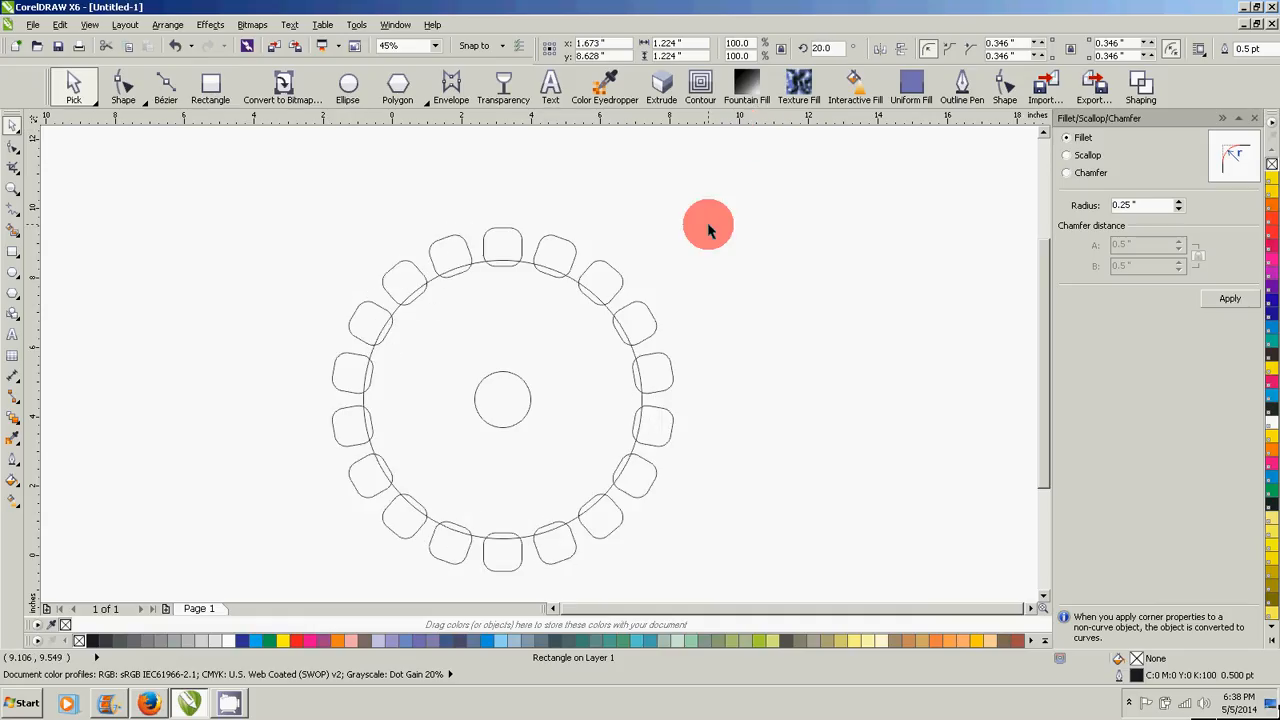
# - Select the ring together with all its rounded square teeth and weld them into a single gear outline
pyautogui.click(707, 229)
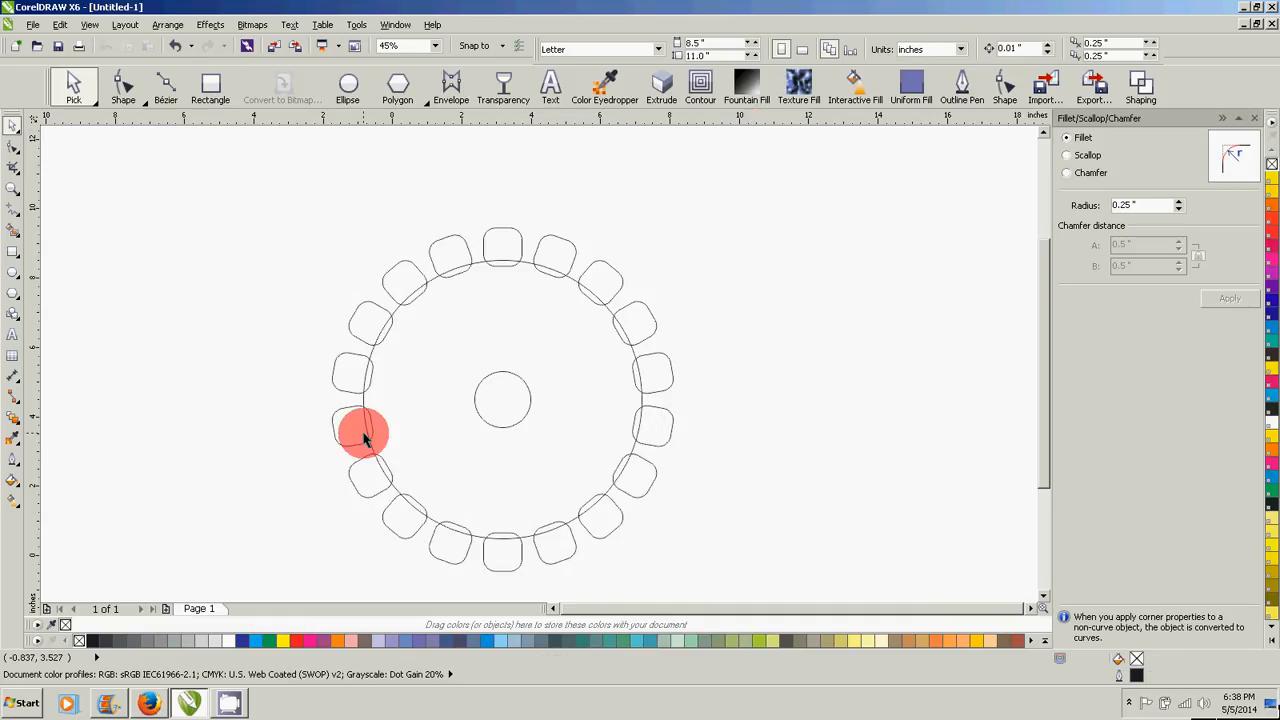
pyautogui.moveTo(269, 210); pyautogui.dragTo(720, 589)
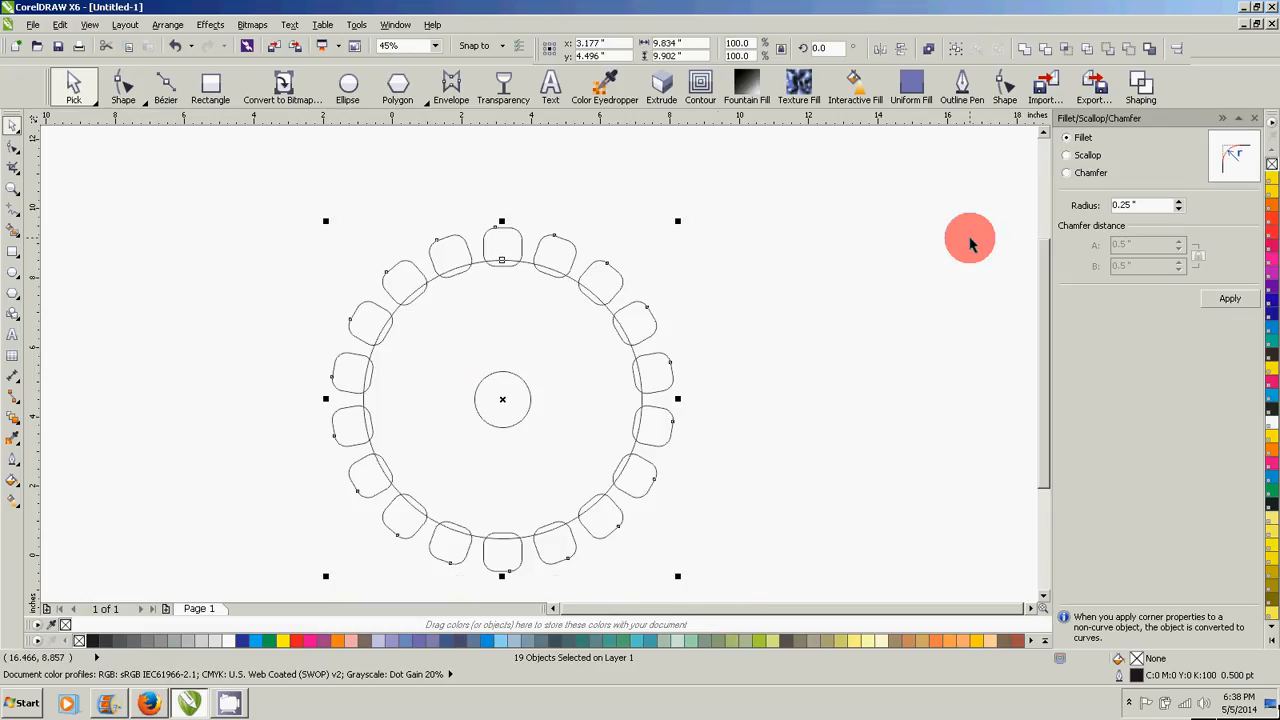
pyautogui.click(1031, 58)
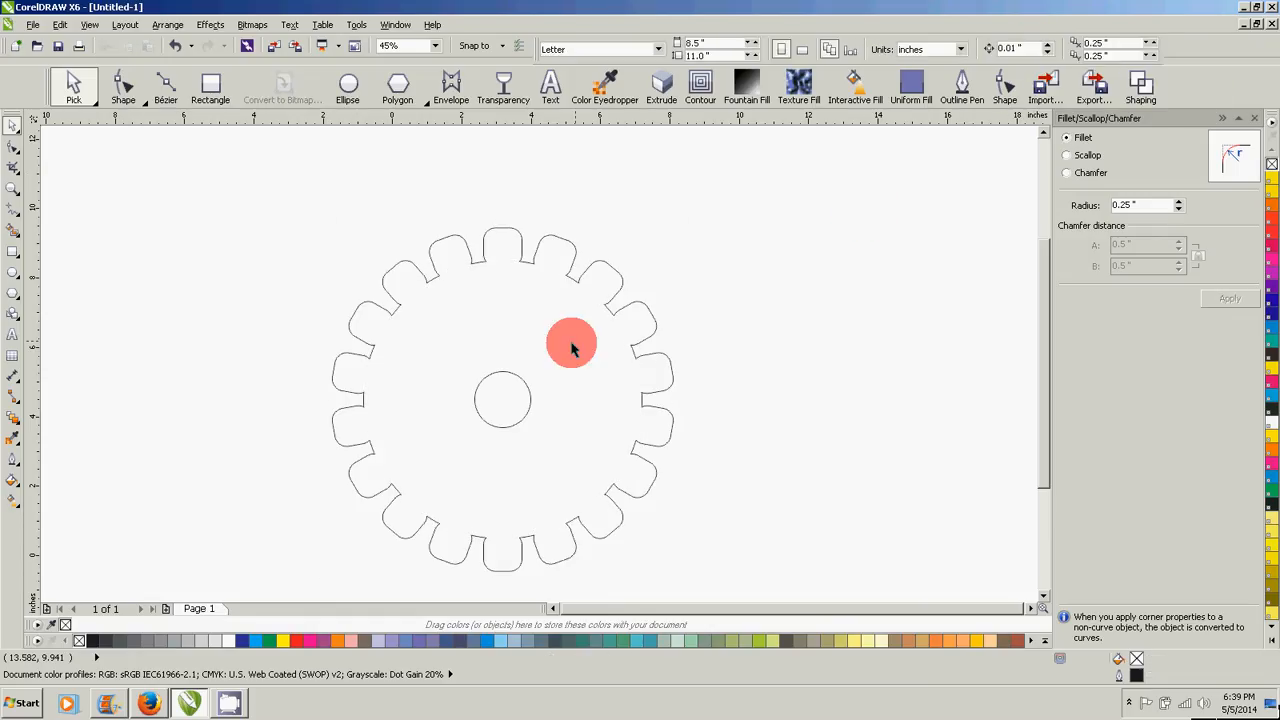
# - Move the welded gear left to about x 1.40 in, y 4.61 in and fill it with yellow
pyautogui.moveTo(571, 343); pyautogui.dragTo(498, 336)
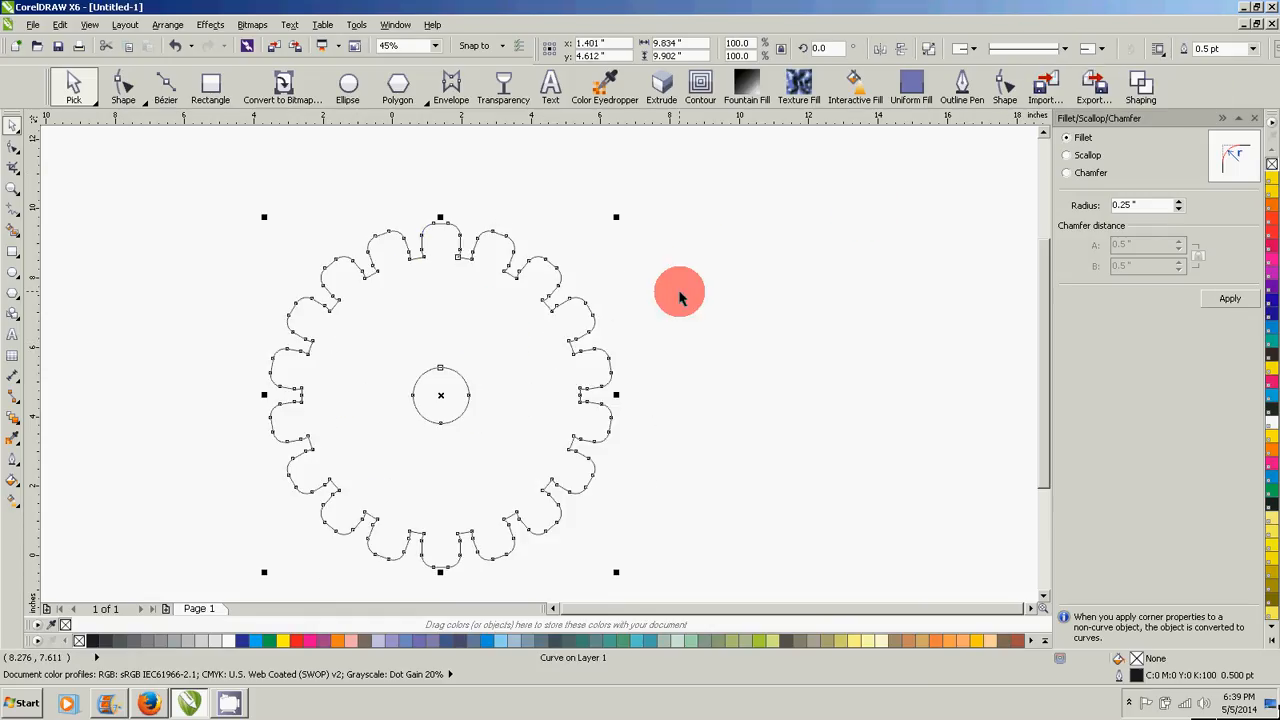
pyautogui.click(283, 641)
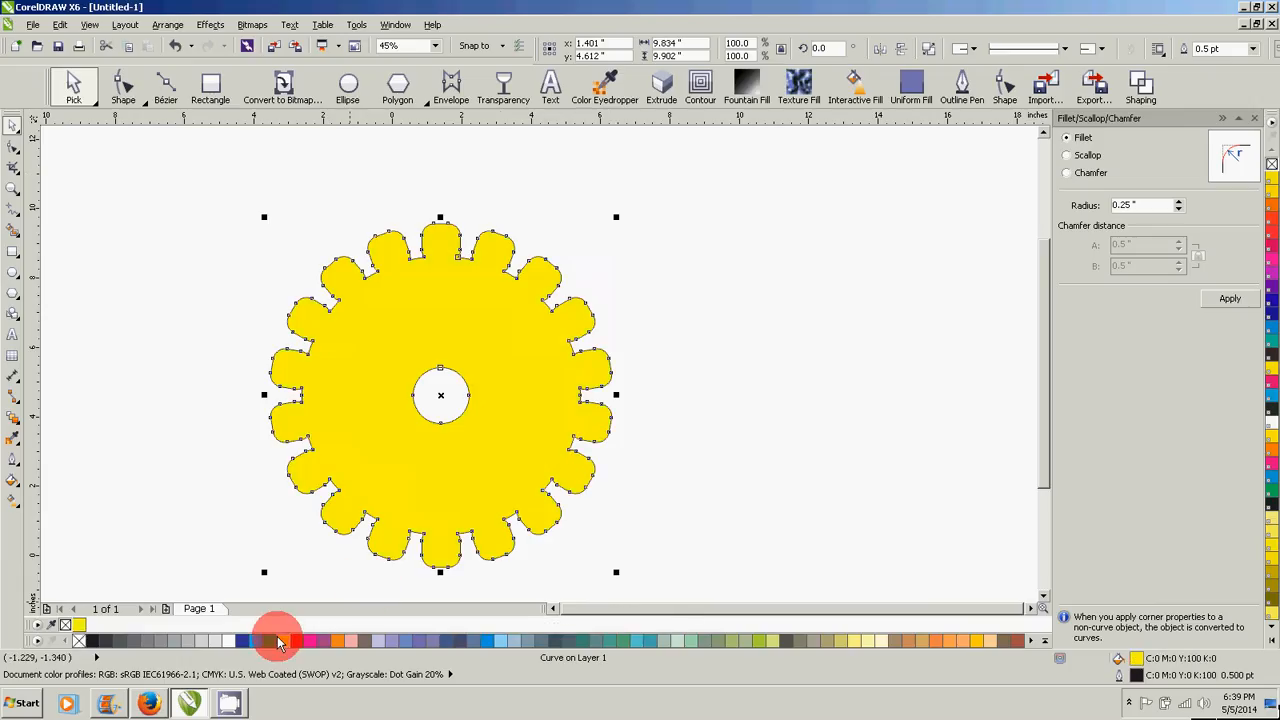
# - Extrude the yellow gear horizontally to the right, with the vanishing point about 5.79 in from its centre
pyautogui.click(657, 88)
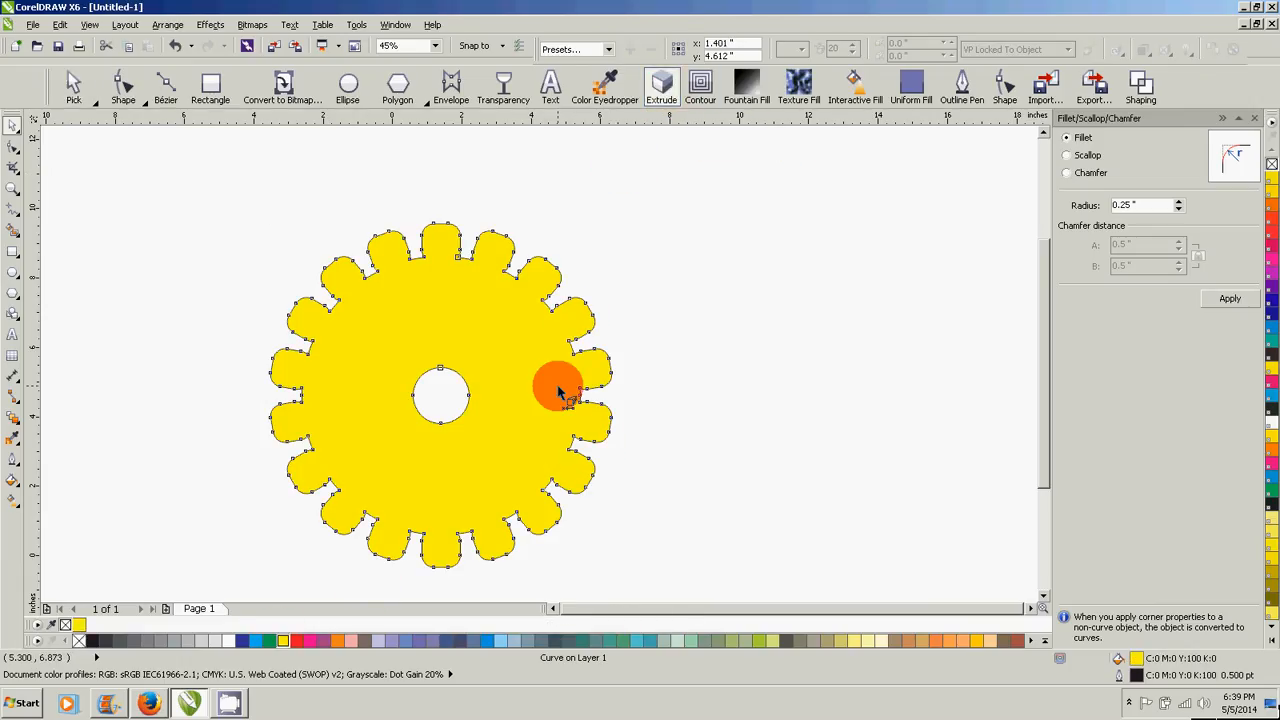
pyautogui.moveTo(558, 389); pyautogui.dragTo(641, 396)
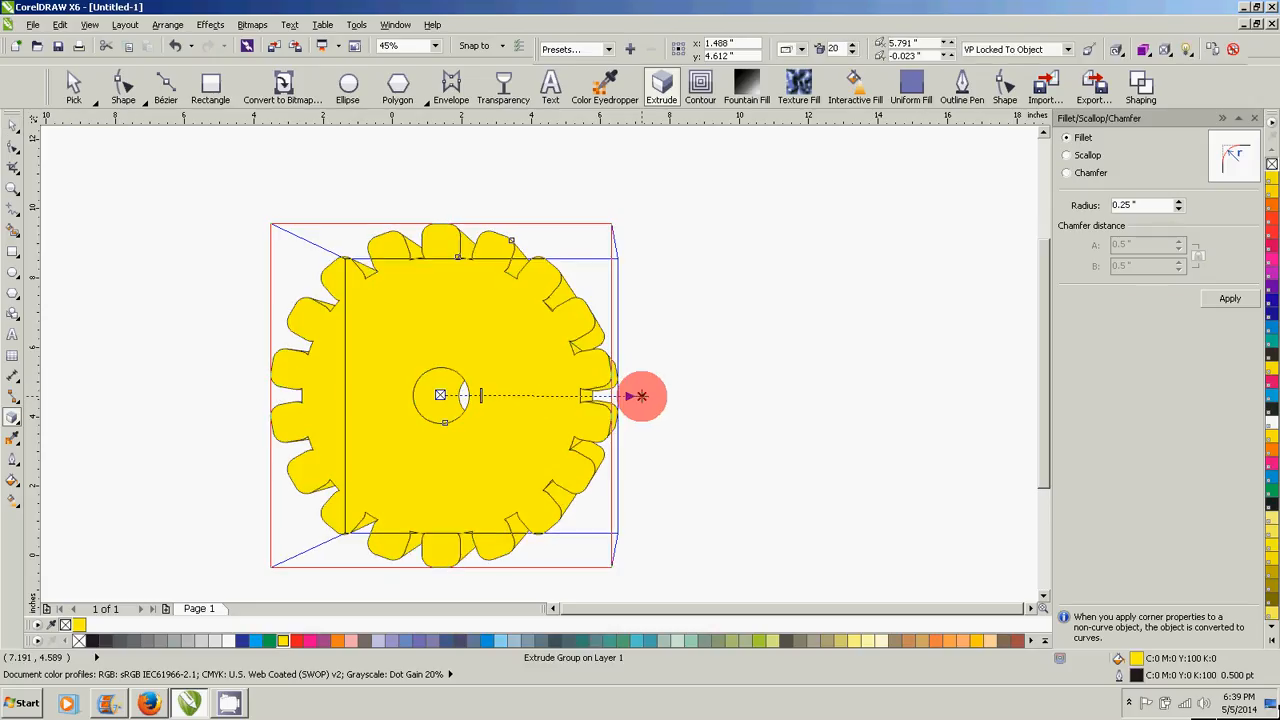
pyautogui.click(219, 708)
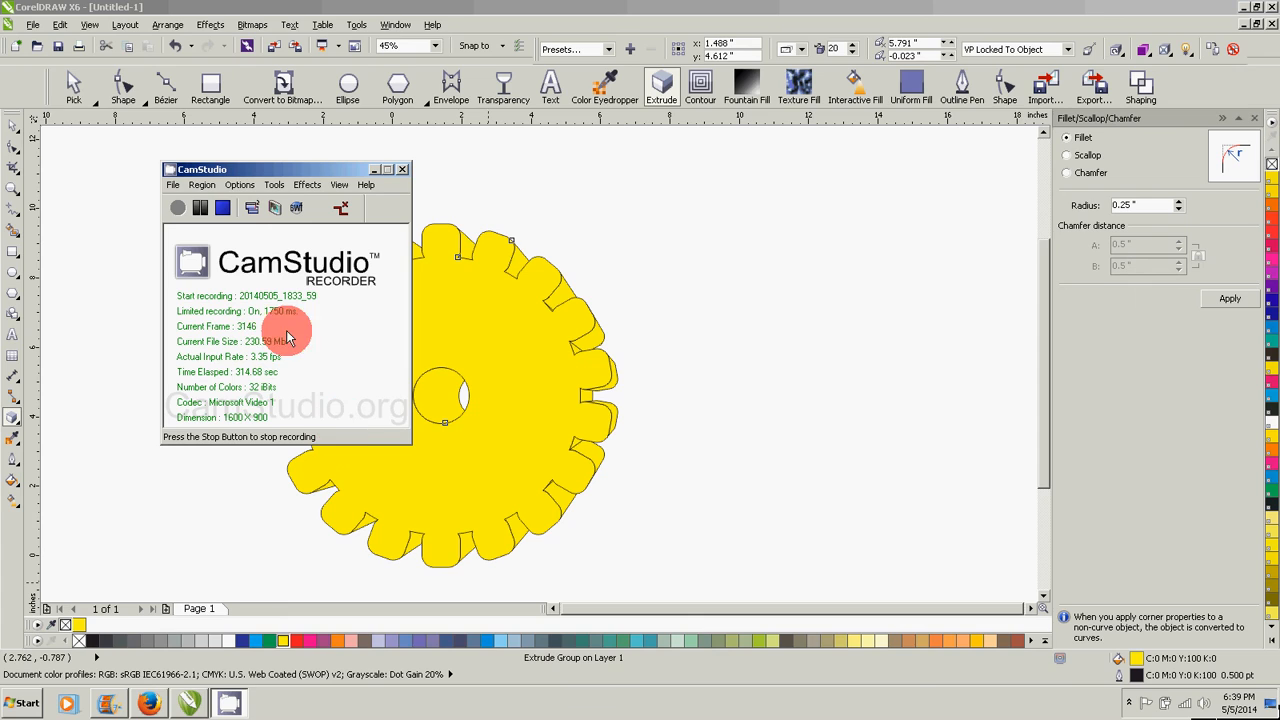